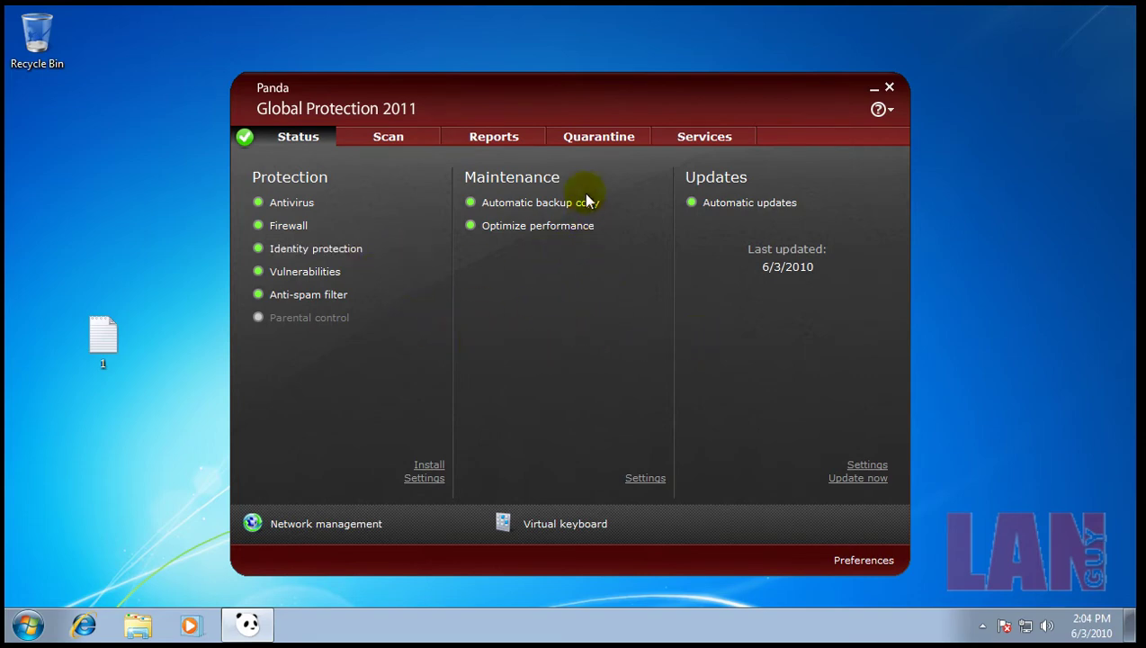
Open the Secure Vault virtual keyboard and close it again.
left_click(506, 521)
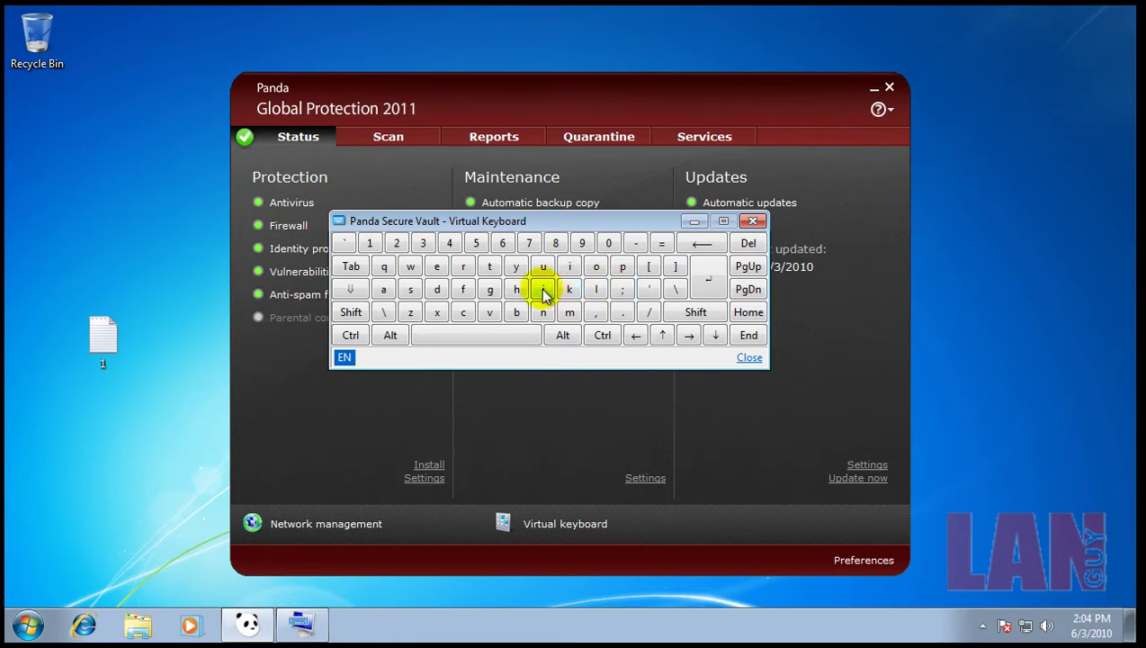
left_click(749, 222)
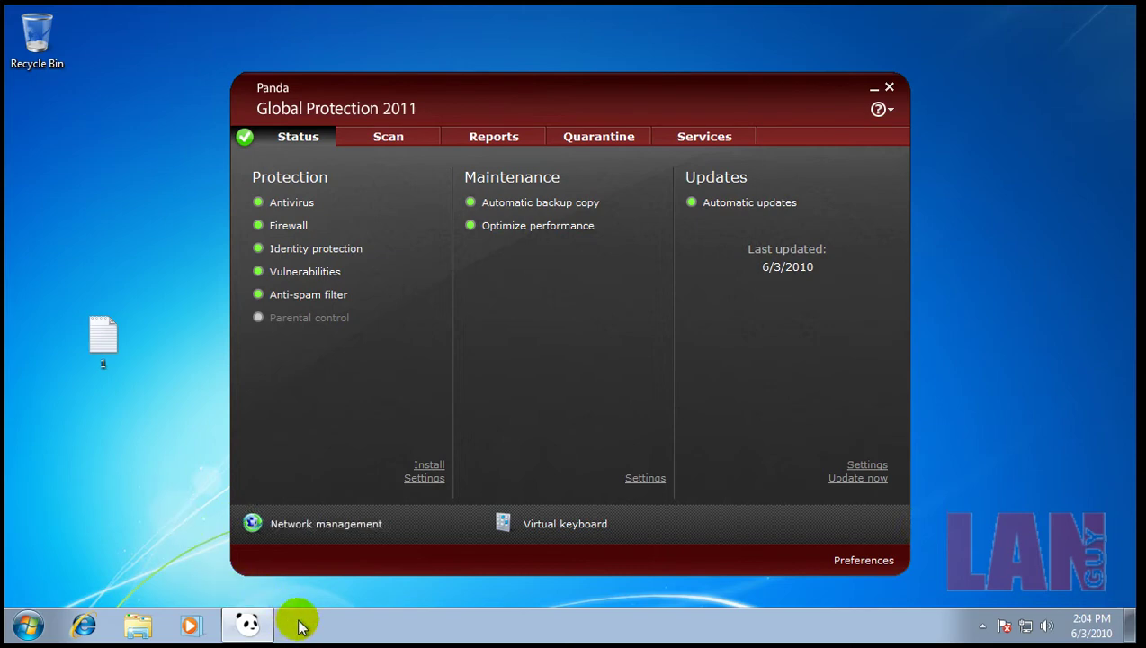
Run the Panda update check to completion, then exit the wizard and close Panda.
left_click(612, 456)
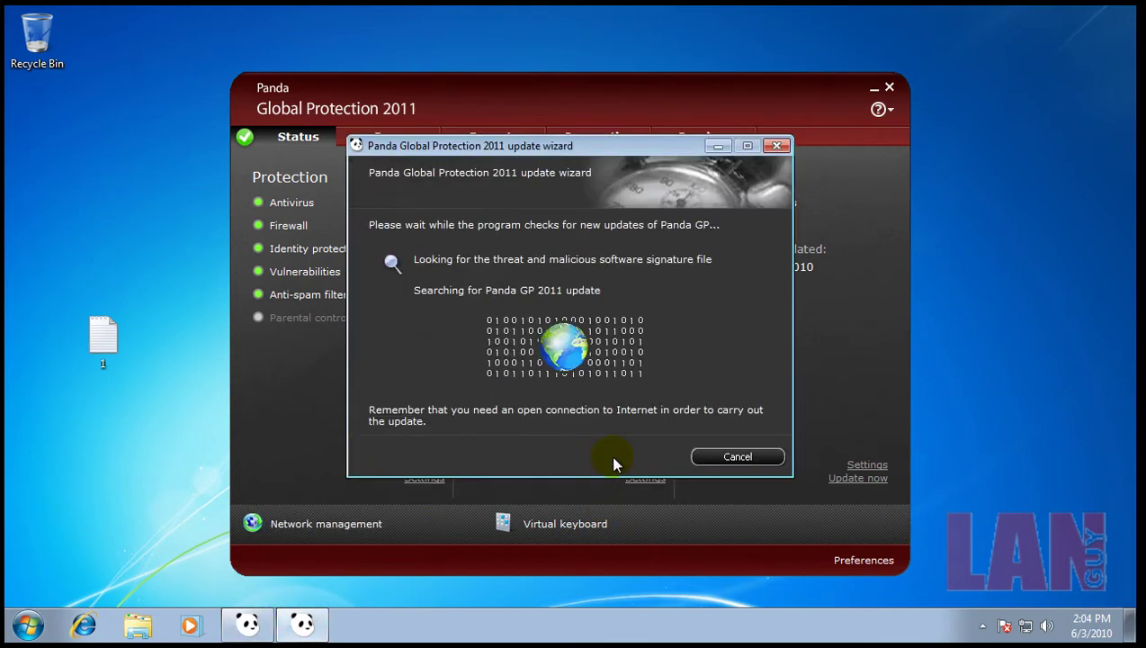
left_click_drag(103, 334, 47, 105)
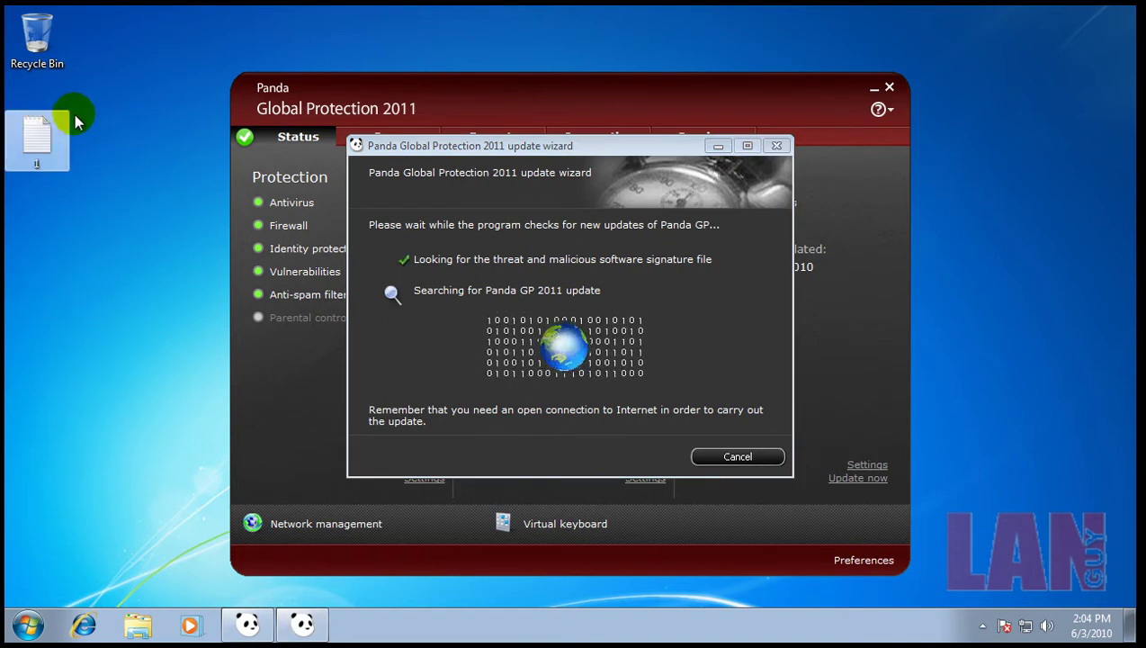
left_click(126, 193)
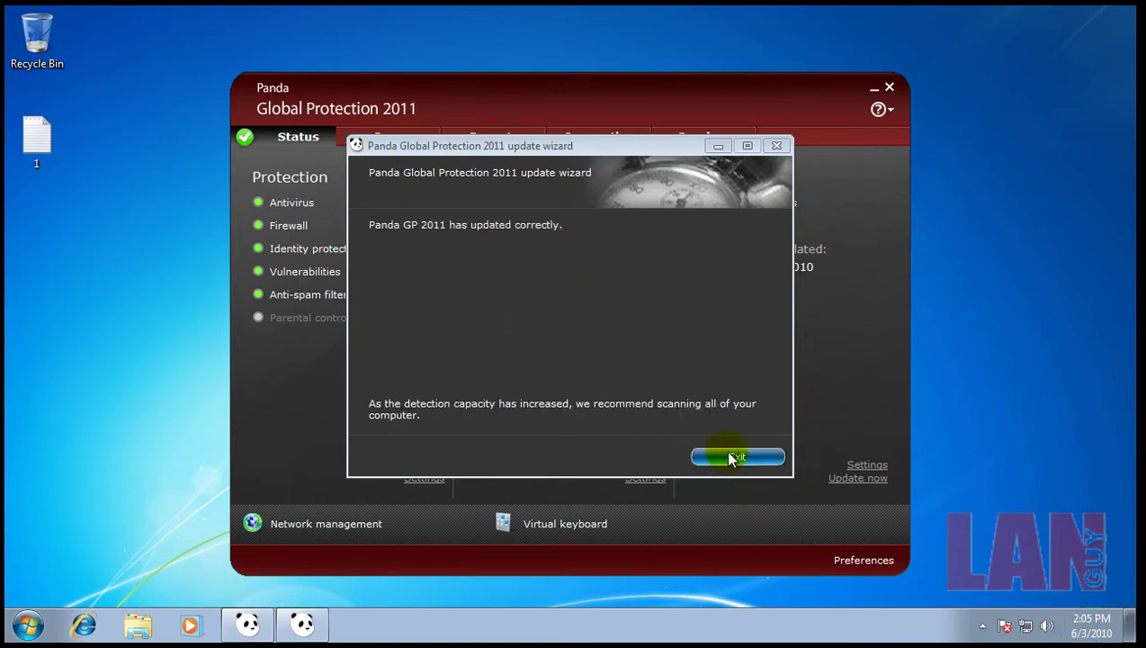
left_click(730, 457)
left_click(889, 90)
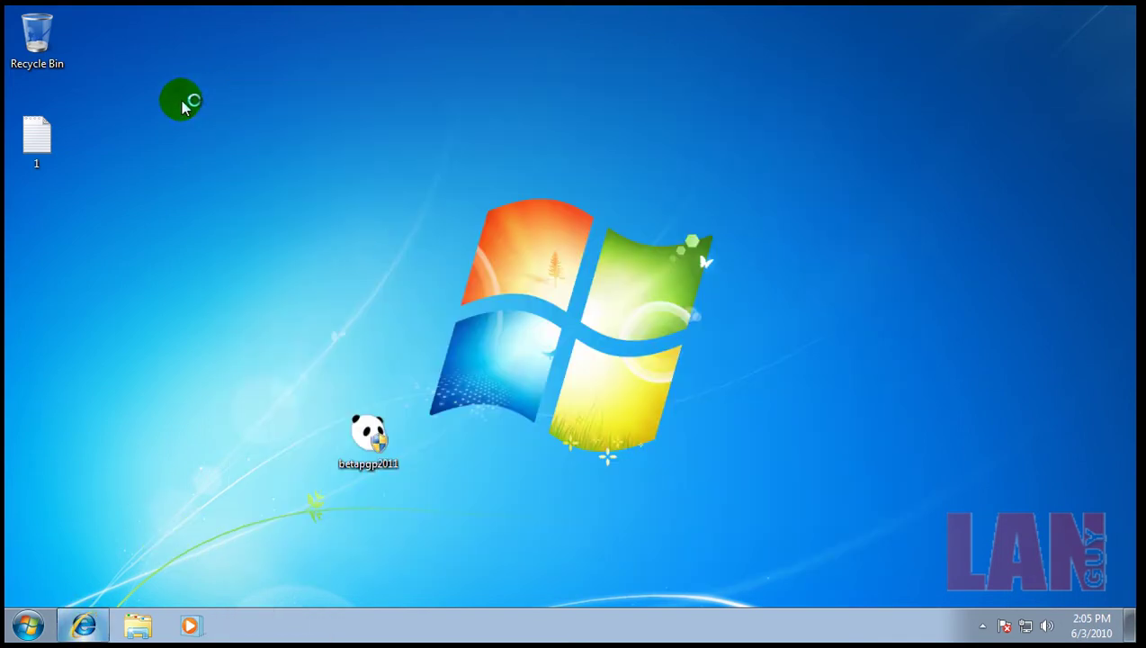
Open file 1 in Notepad, select the first malware URL, and select Internet Explorer's address bar.
double_click(41, 139)
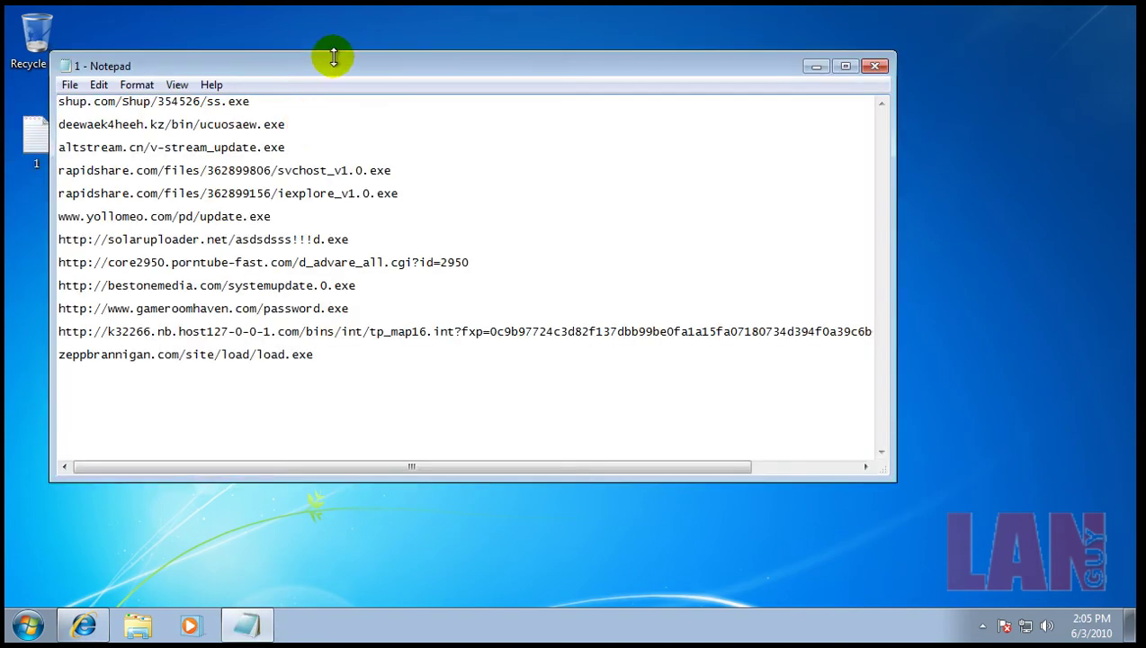
mouse_move(333, 57)
left_mouse_down()
mouse_move(276, 251)
mouse_move(316, 284)
left_mouse_up()
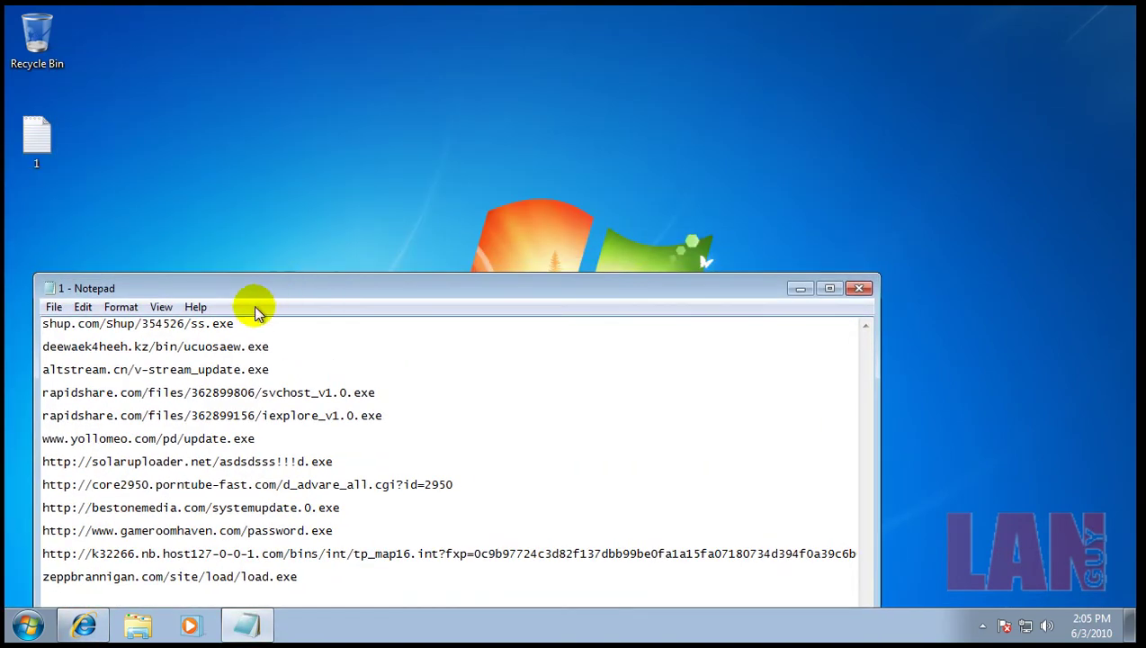
left_click_drag(236, 323, 15, 328)
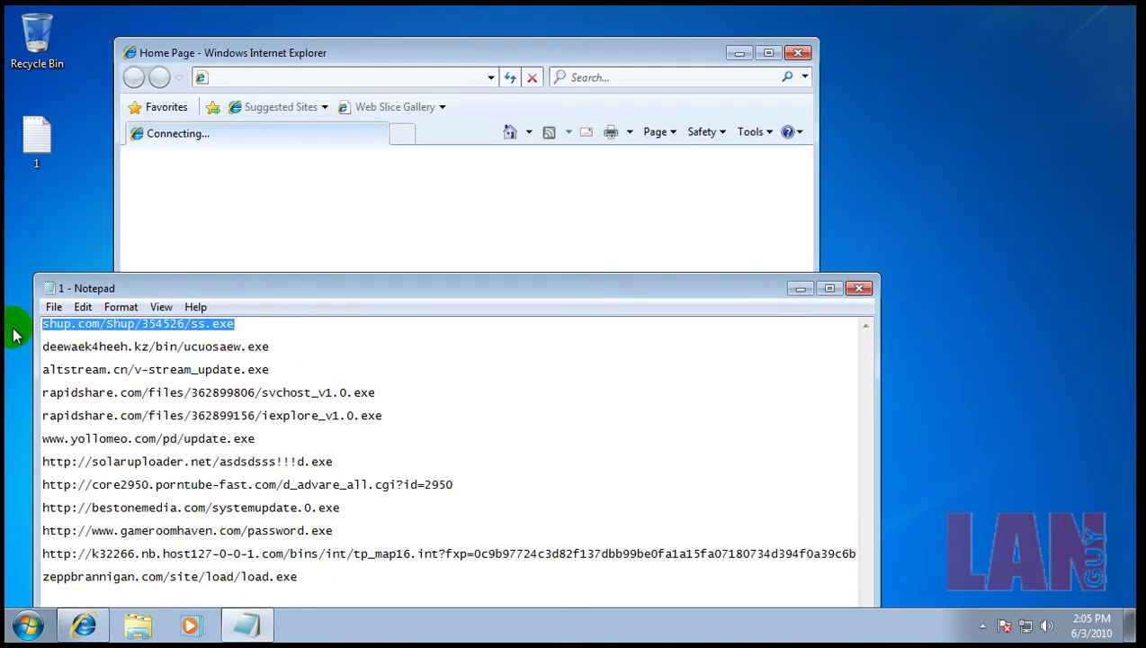
left_click_drag(503, 58, 803, 40)
left_click(727, 54)
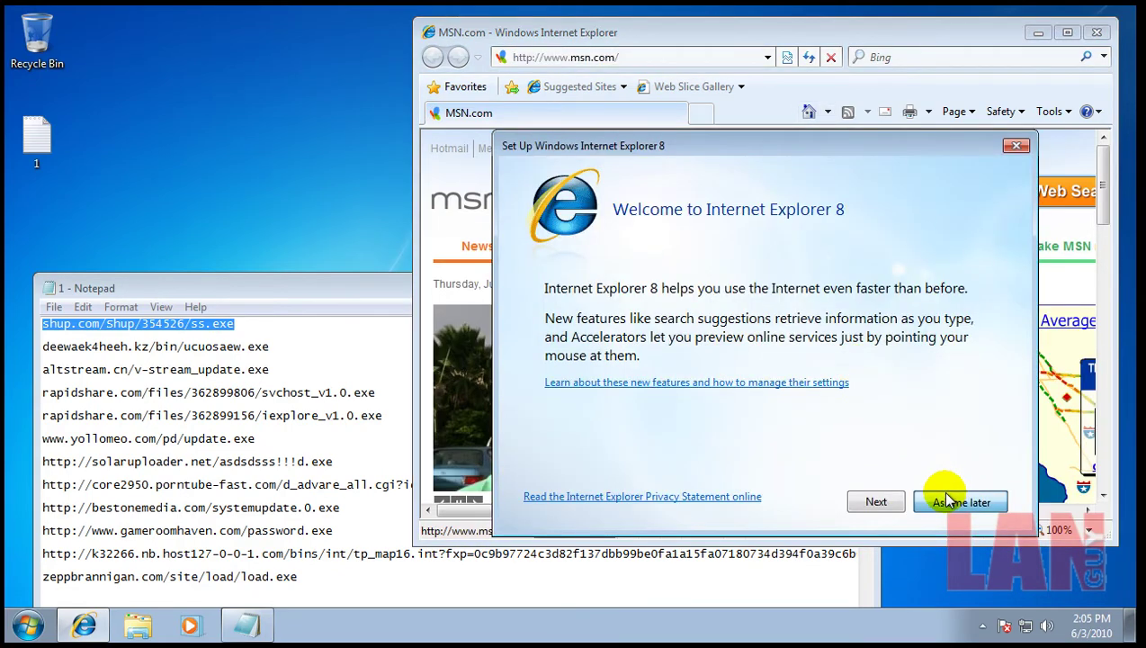
Dismiss the IE welcome and load the shup.com and deewaek4heeh.kz malware URLs.
left_click(941, 496)
type("shup.com/Shup/354526/ss.exe")
key("Return")
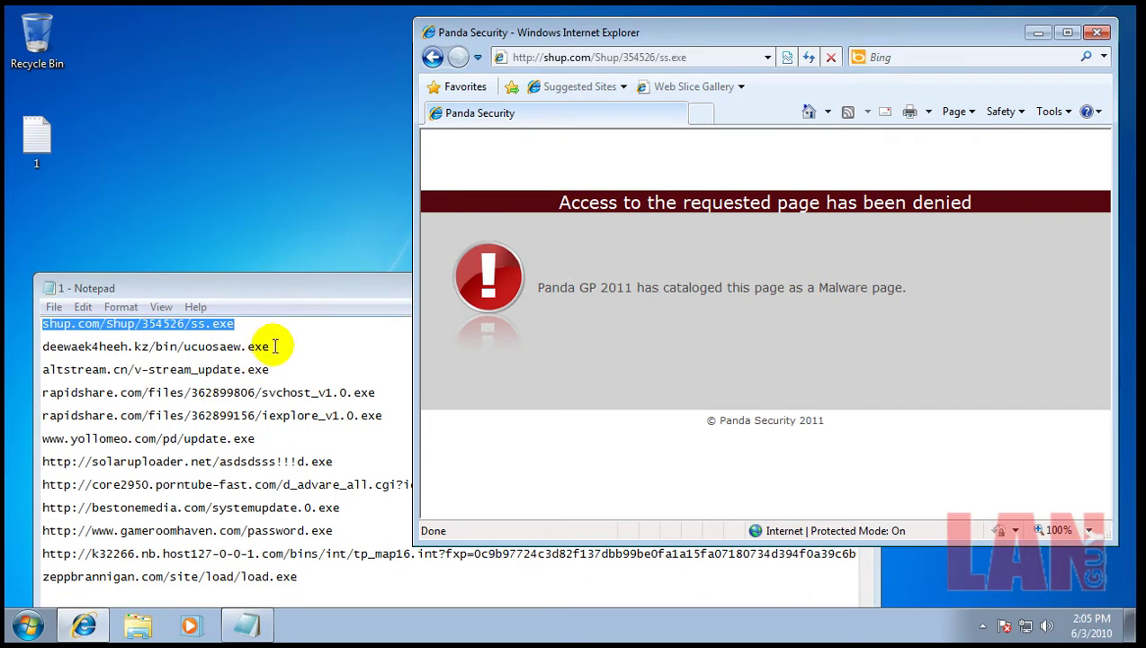
left_click_drag(275, 347, 42, 342)
key("ctrl+c")
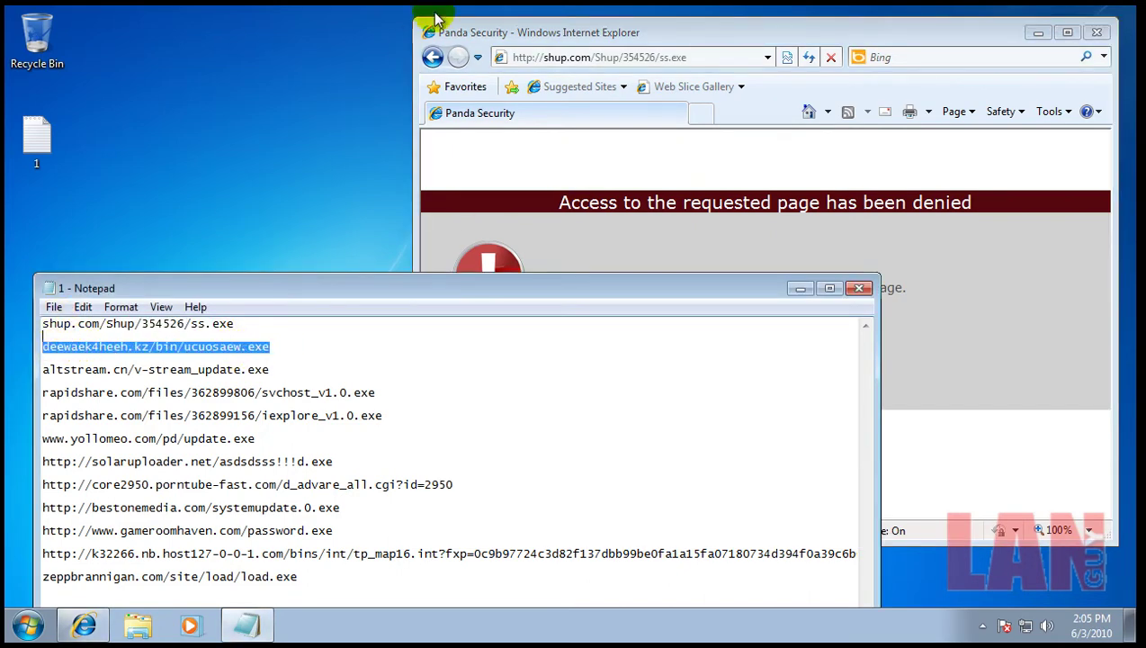
left_click(582, 56)
key("ctrl+v")
key("Return")
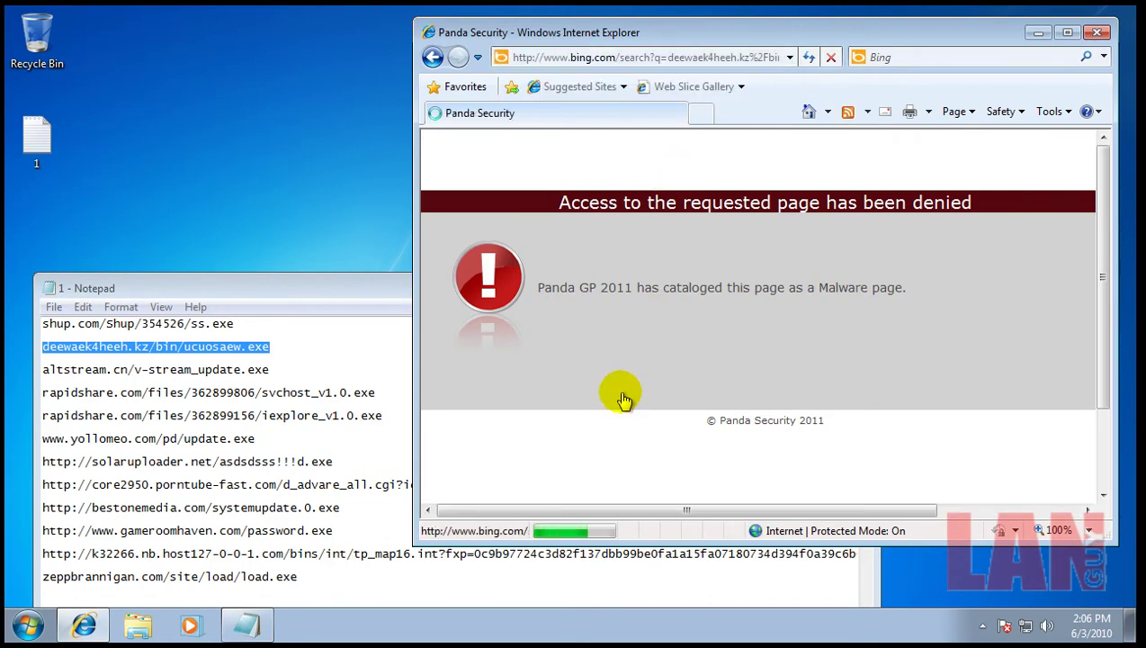
Load the altstream.cn malware URL from the Notepad list.
left_click_drag(269, 368, 42, 369)
key("ctrl+c")
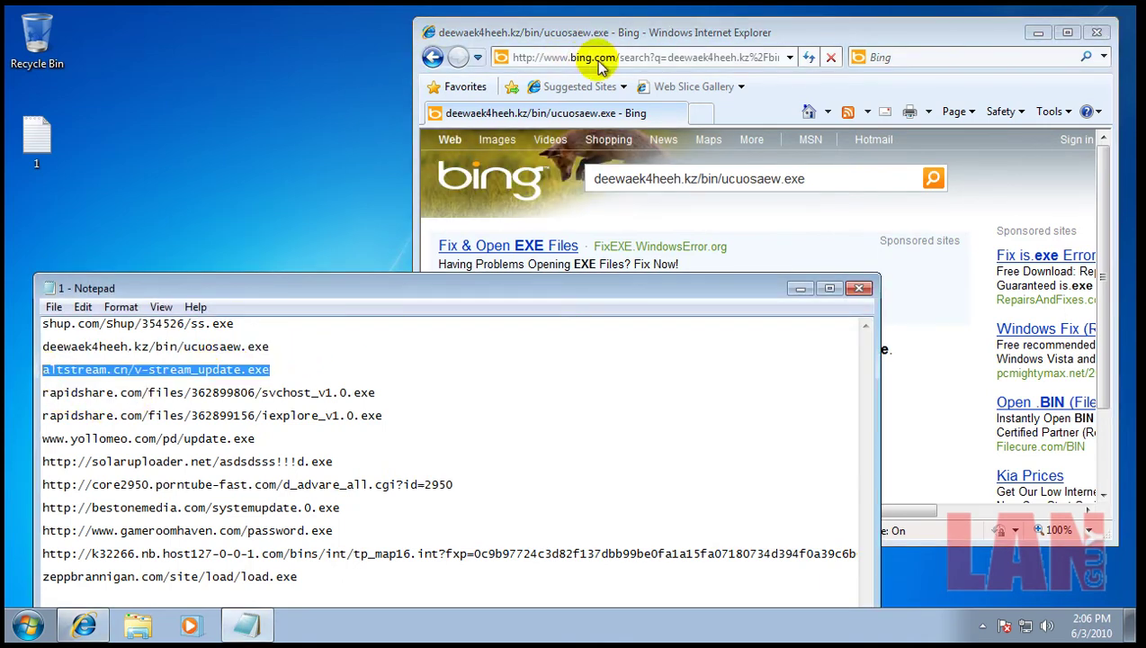
left_click(594, 59)
key("ctrl+v")
key("Return")
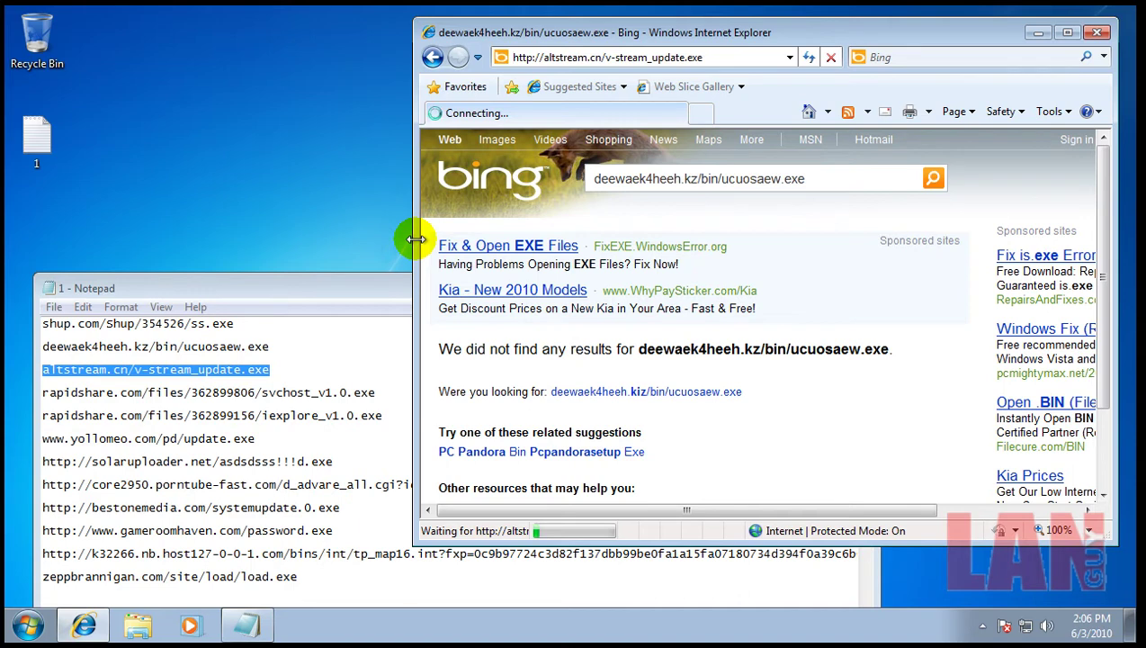
Load the rapidshare svchost malware URL in a new Internet Explorer tab.
left_click(700, 112)
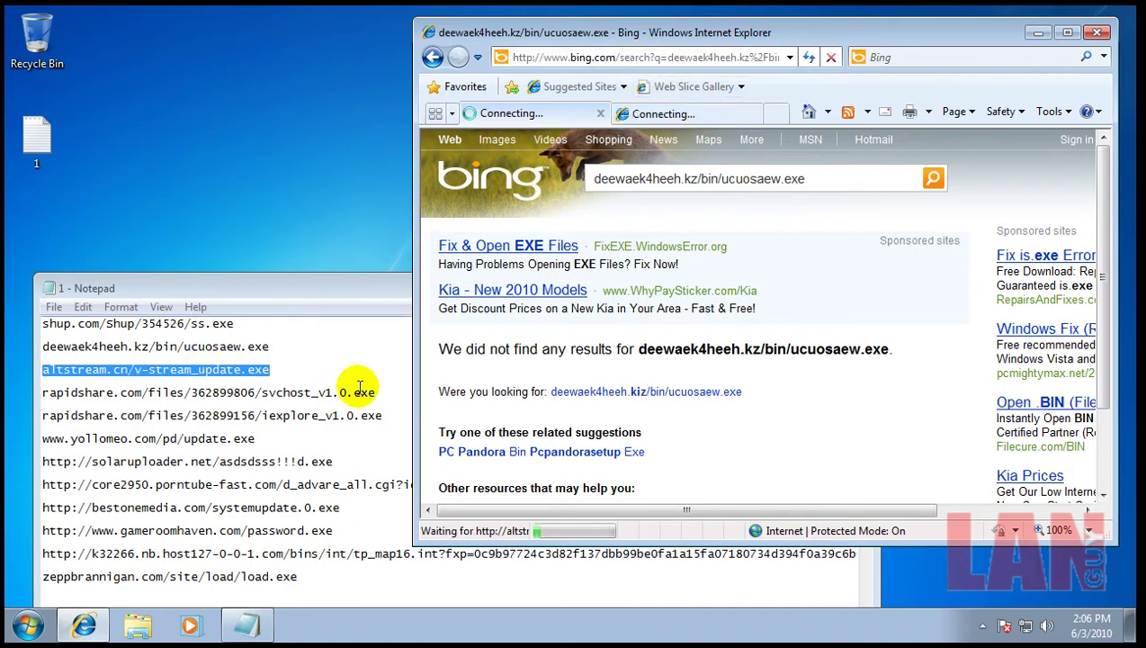
left_click_drag(369, 388, 34, 393)
key("ctrl+c")
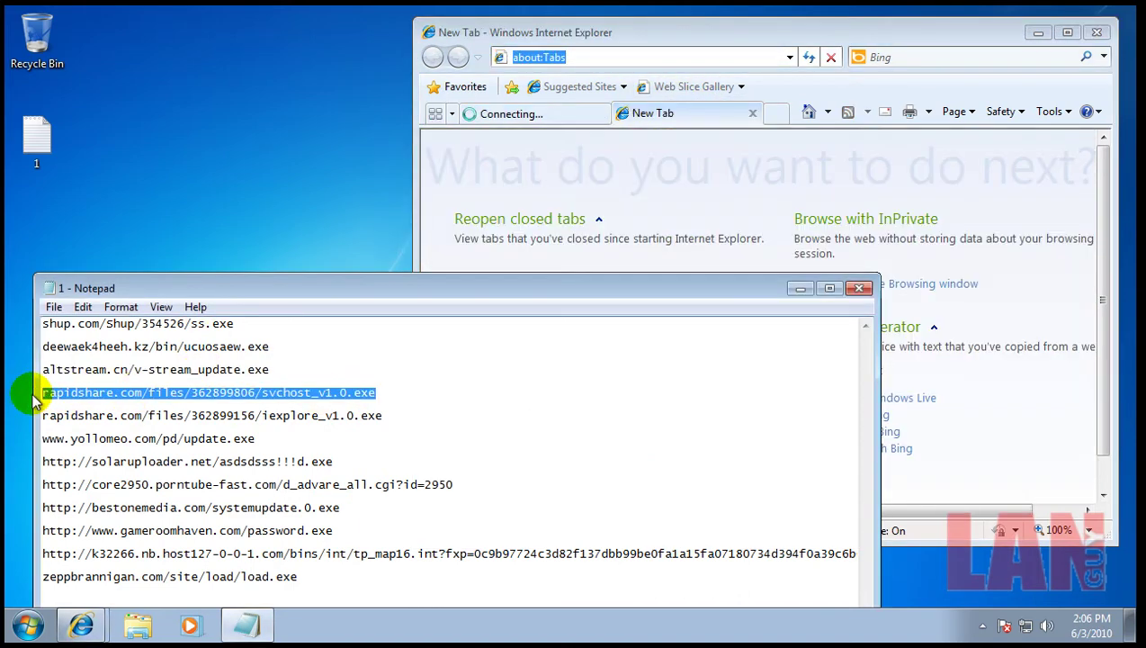
left_click(653, 53)
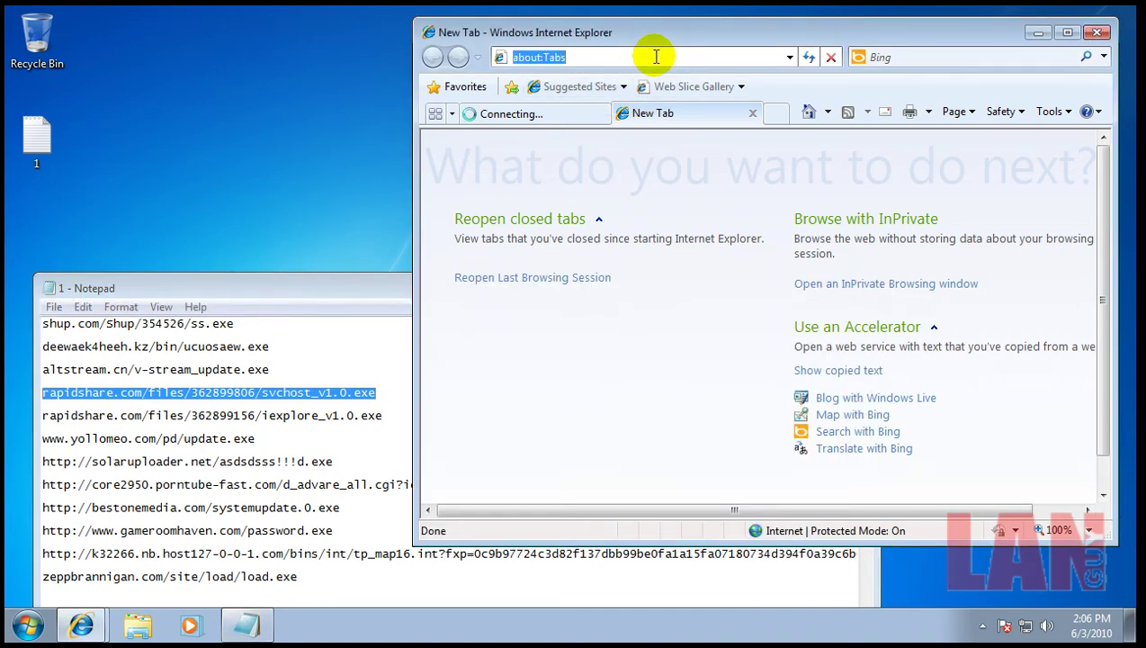
key("ctrl+v")
key("Return")
Close the altstream results tab and run the downloaded svchost_v1.0.exe despite the warning.
left_click(530, 113)
left_click(601, 114)
left_click_drag(385, 417, 33, 416)
key("ctrl+c")
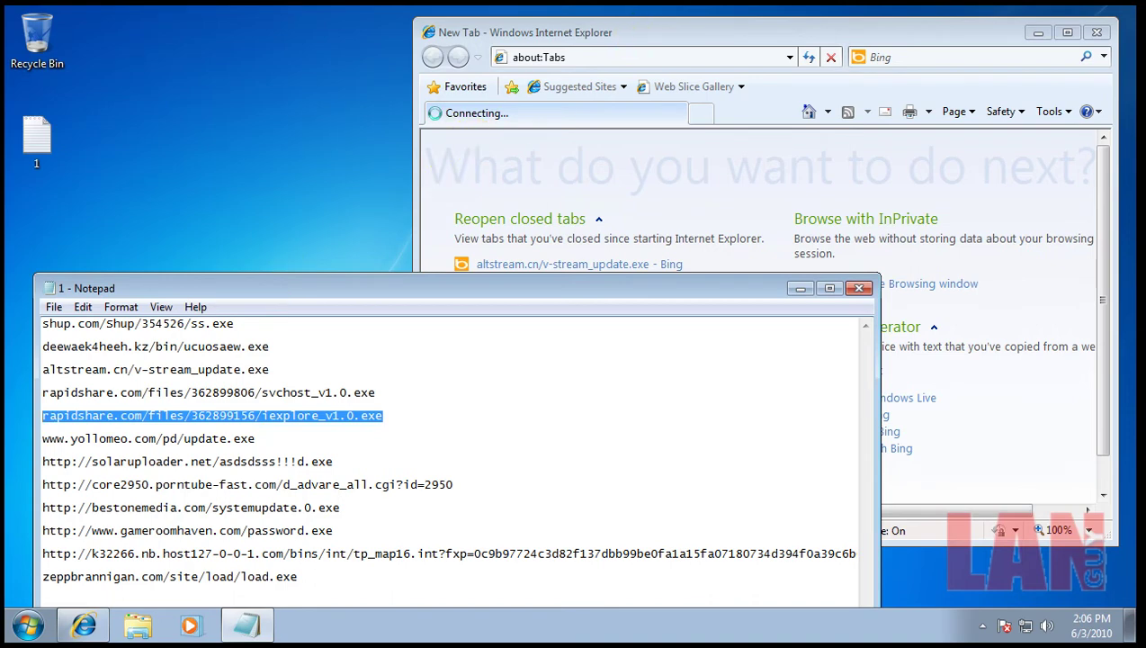
left_click(676, 32)
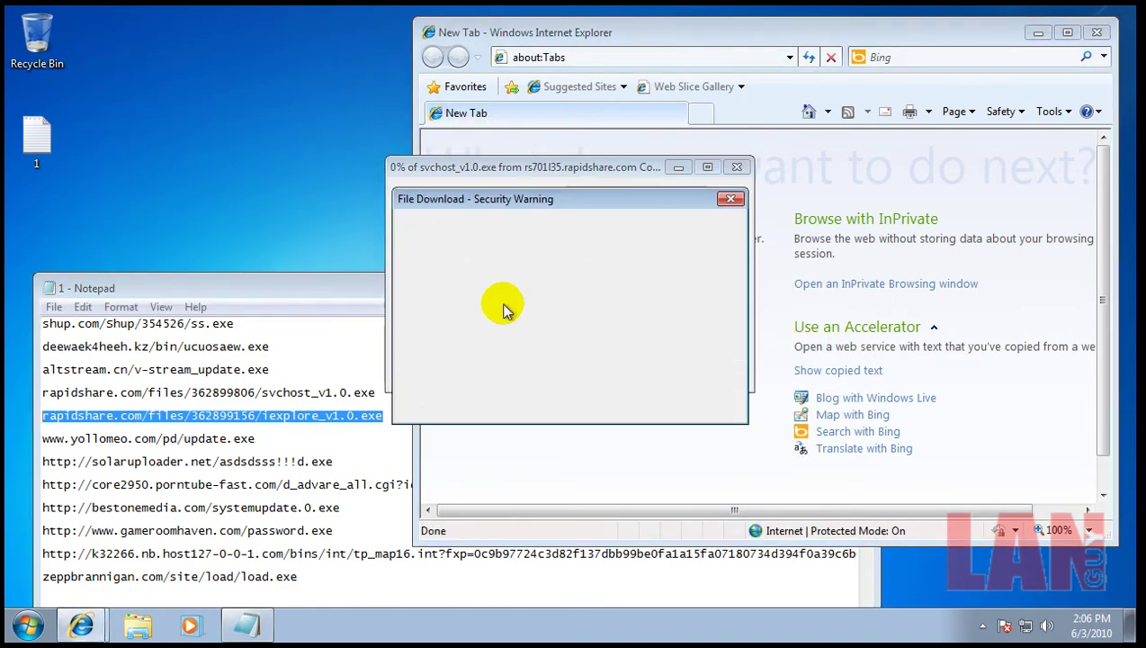
left_click(545, 327)
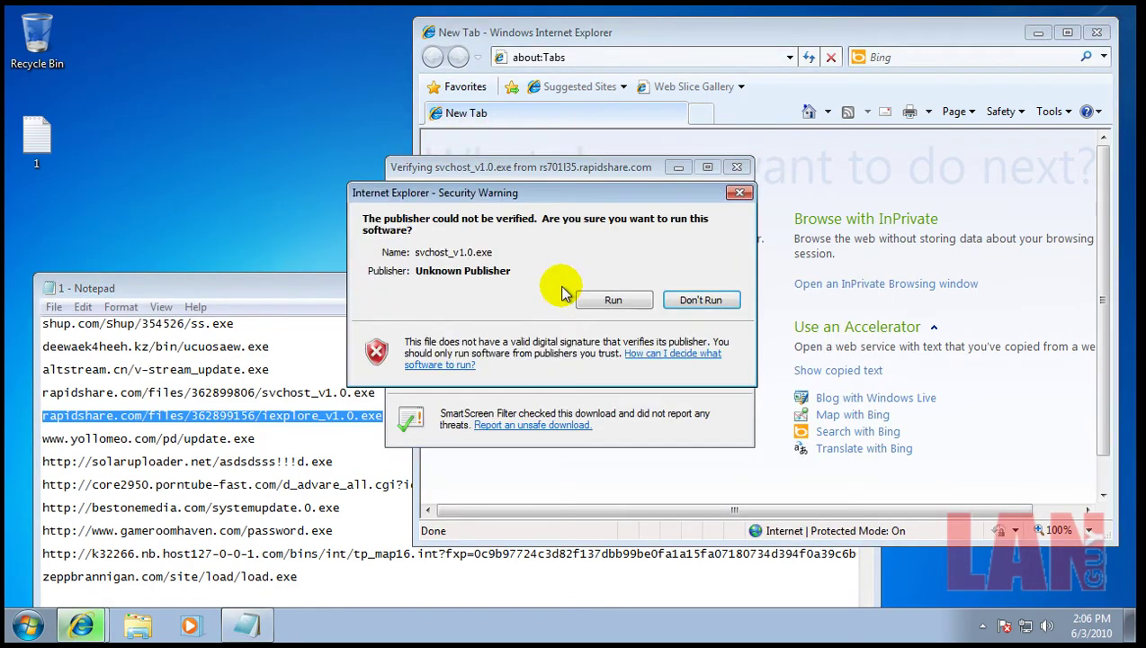
left_click(611, 299)
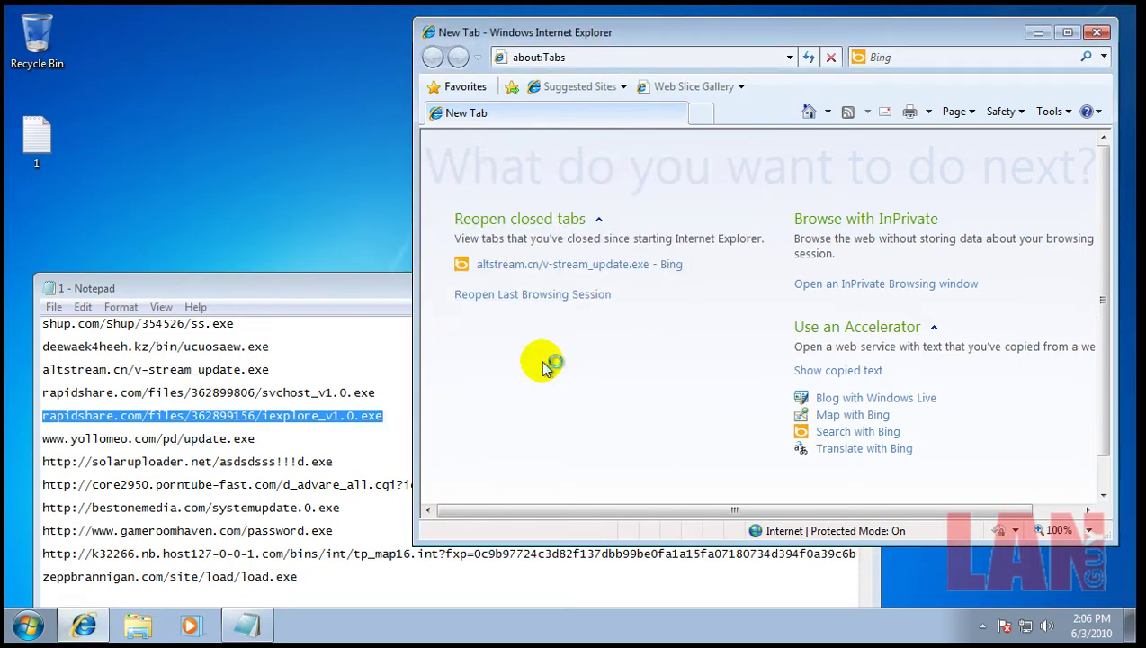
Load the rapidshare iexplore URL and run the downloaded iexplore_v1.0.exe.
left_click(660, 57)
key("ctrl+v")
key("Return")
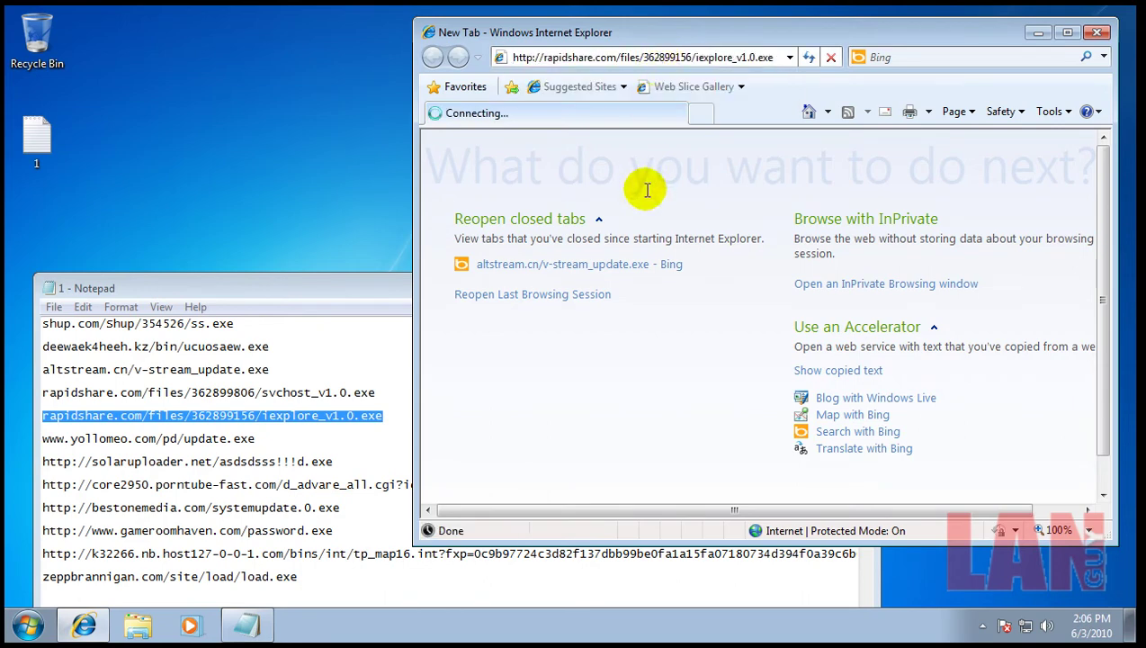
left_click(546, 326)
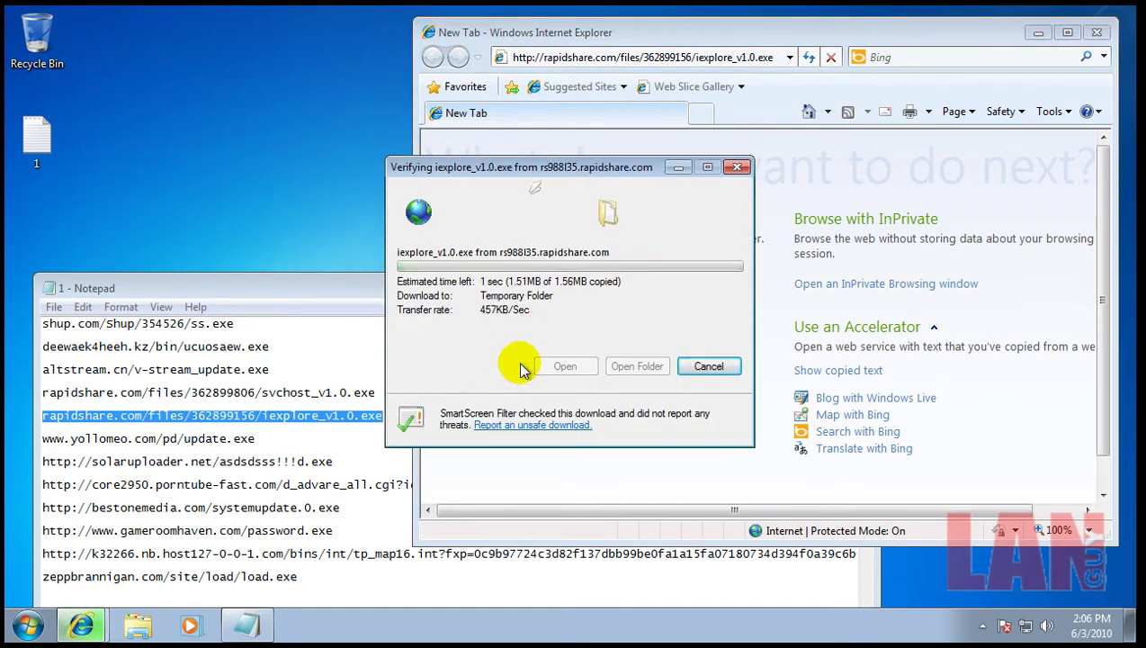
left_click(630, 329)
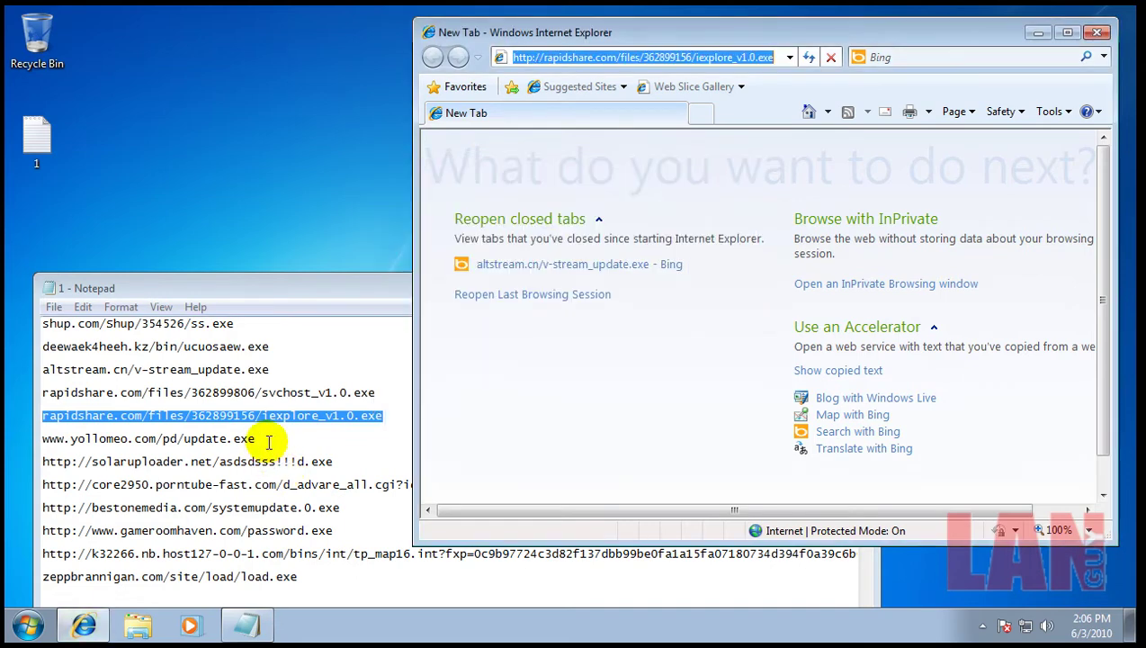
left_click_drag(42, 461, 157, 459)
left_click_drag(255, 438, 30, 431)
key("ctrl+c")
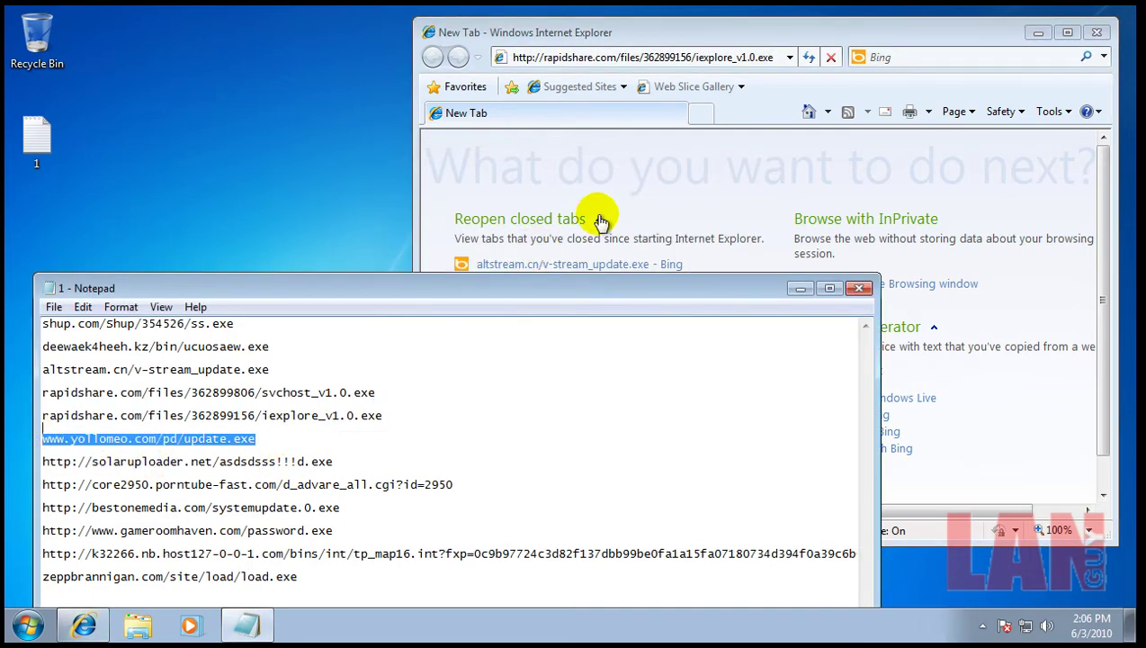
left_click(639, 58)
key("ctrl+v")
key("Return")
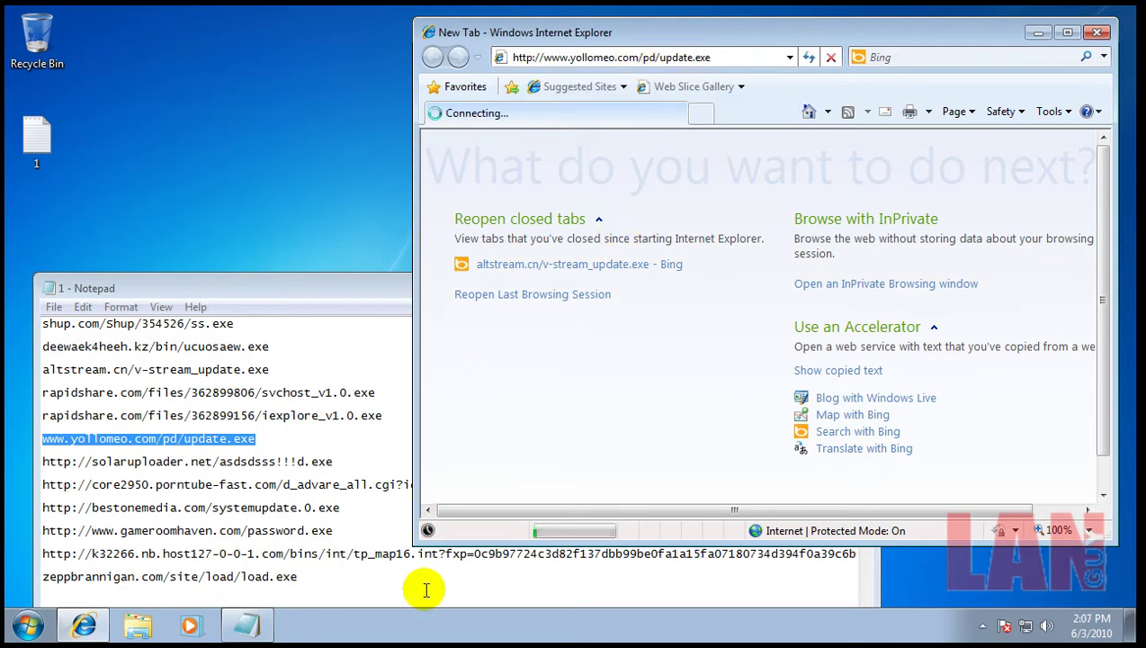
right_click(436, 630)
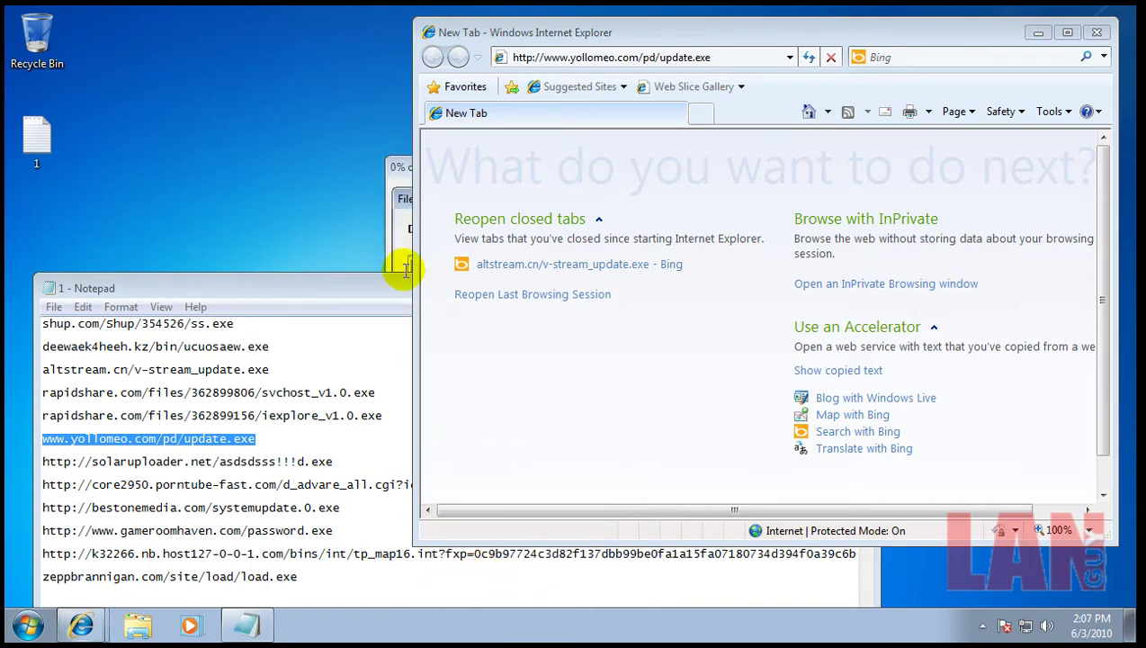
left_click(553, 329)
left_click(621, 315)
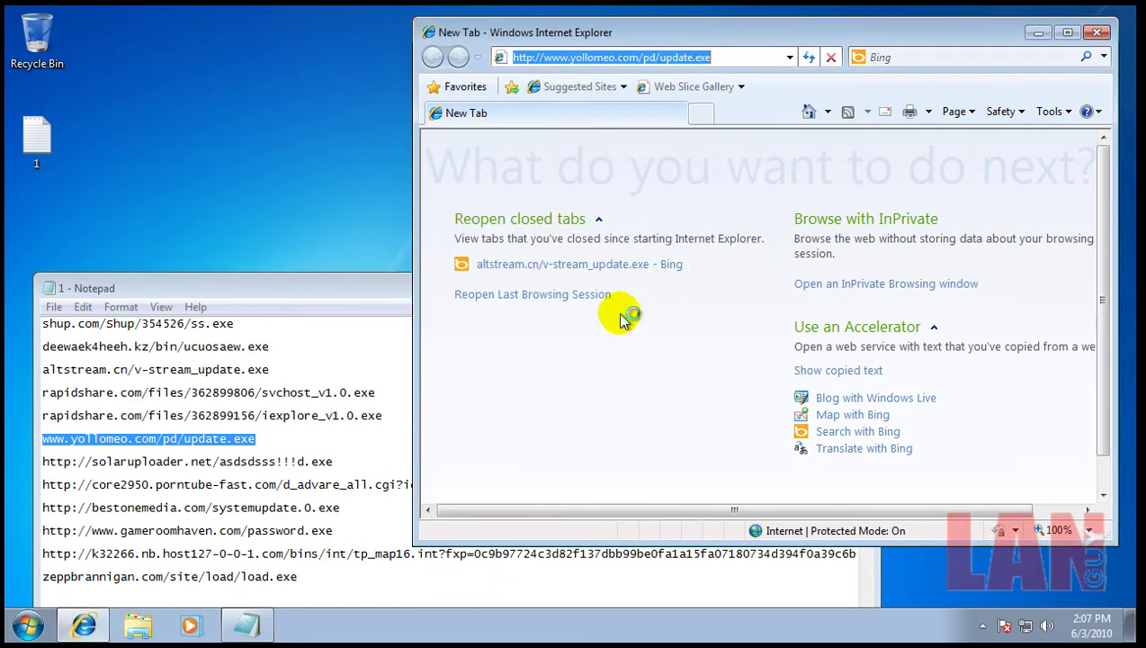
key("ctrl+shift+Escape")
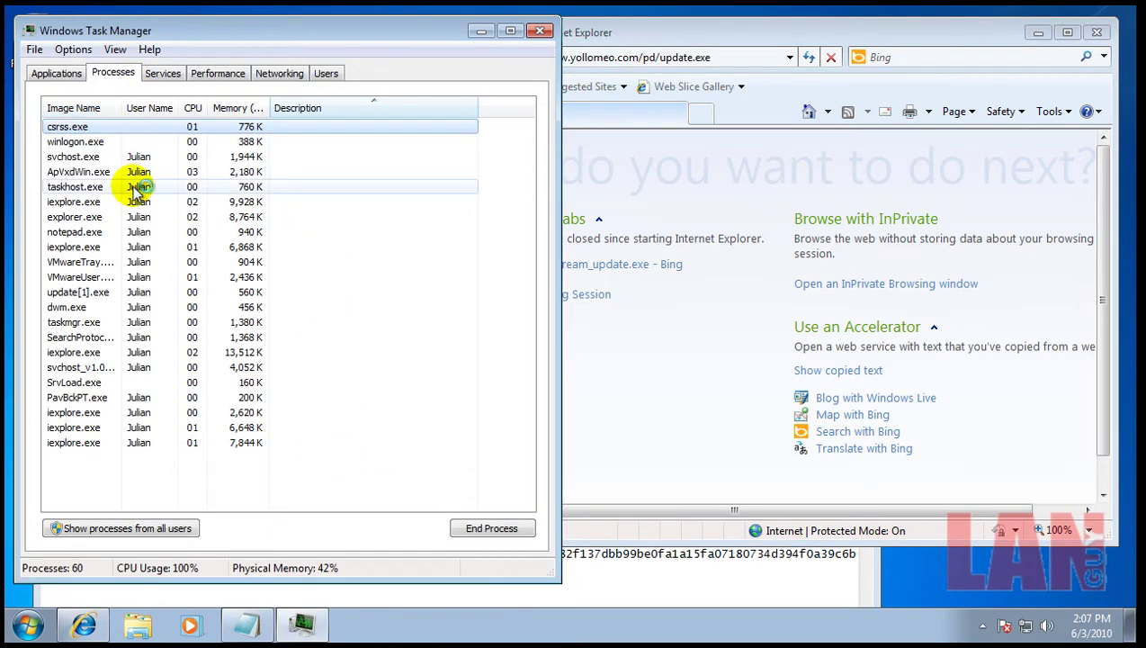
left_click(77, 382)
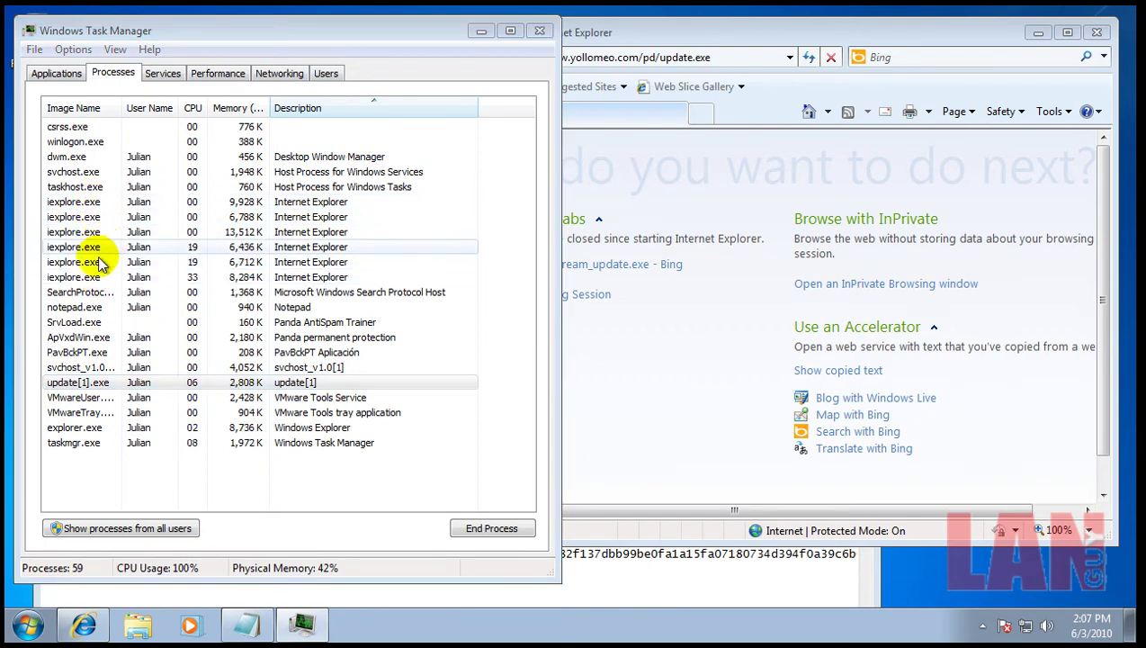
left_click(177, 267)
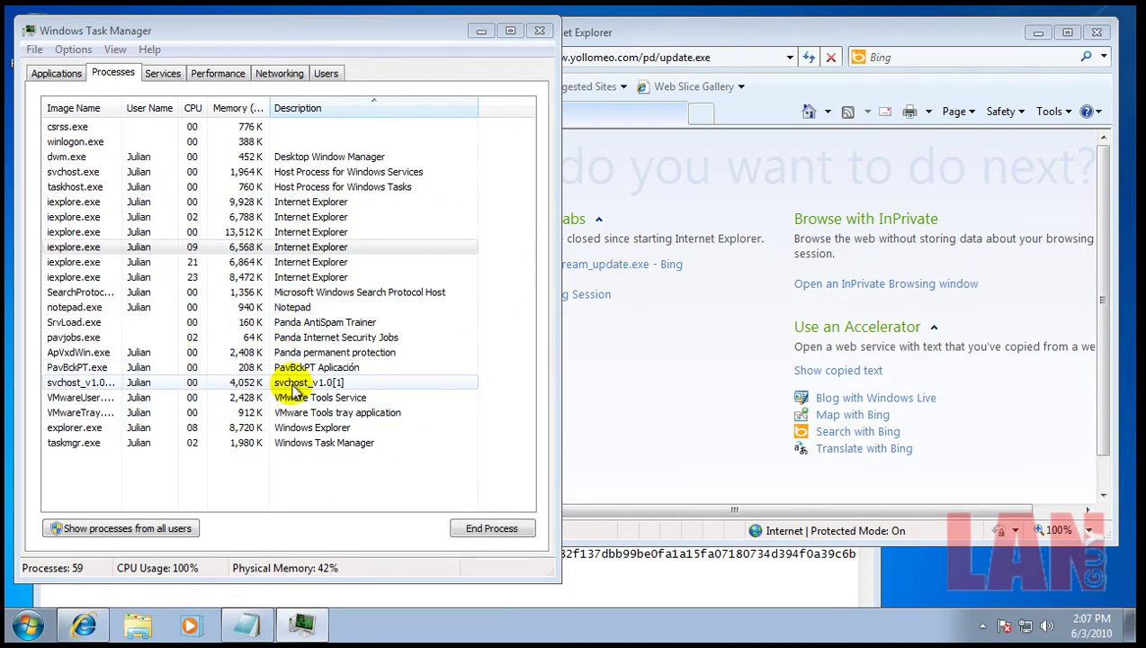
left_click(294, 386)
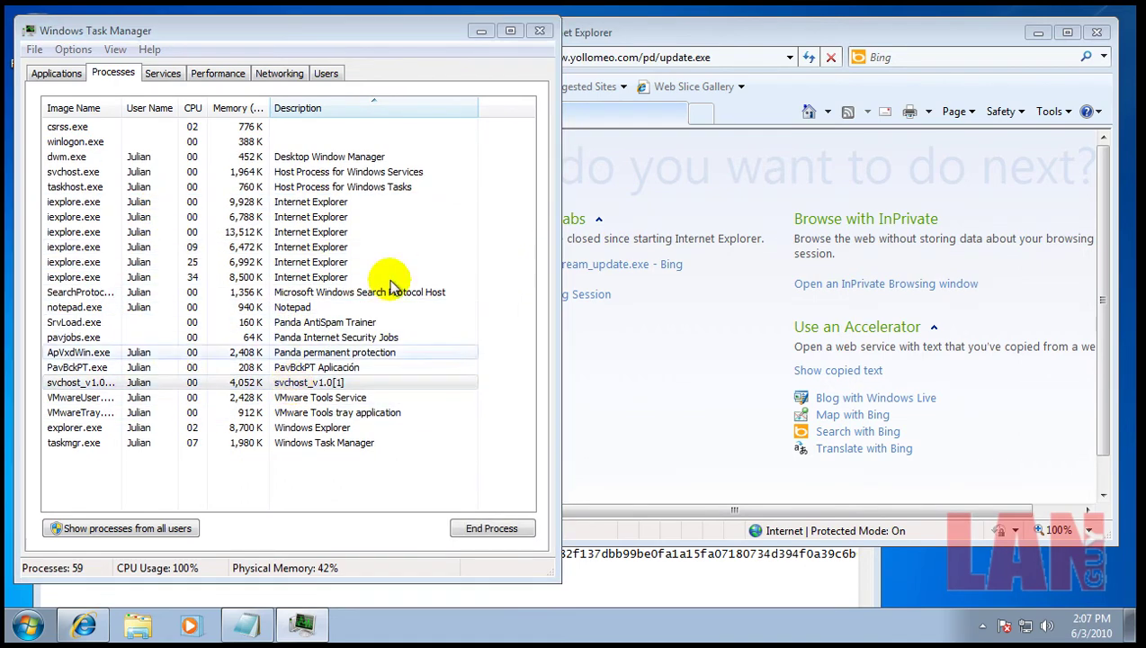
left_click(537, 31)
Load the solaruploader address from the Notepad list in Internet Explorer.
left_click(355, 464)
left_click(49, 459, "shift")
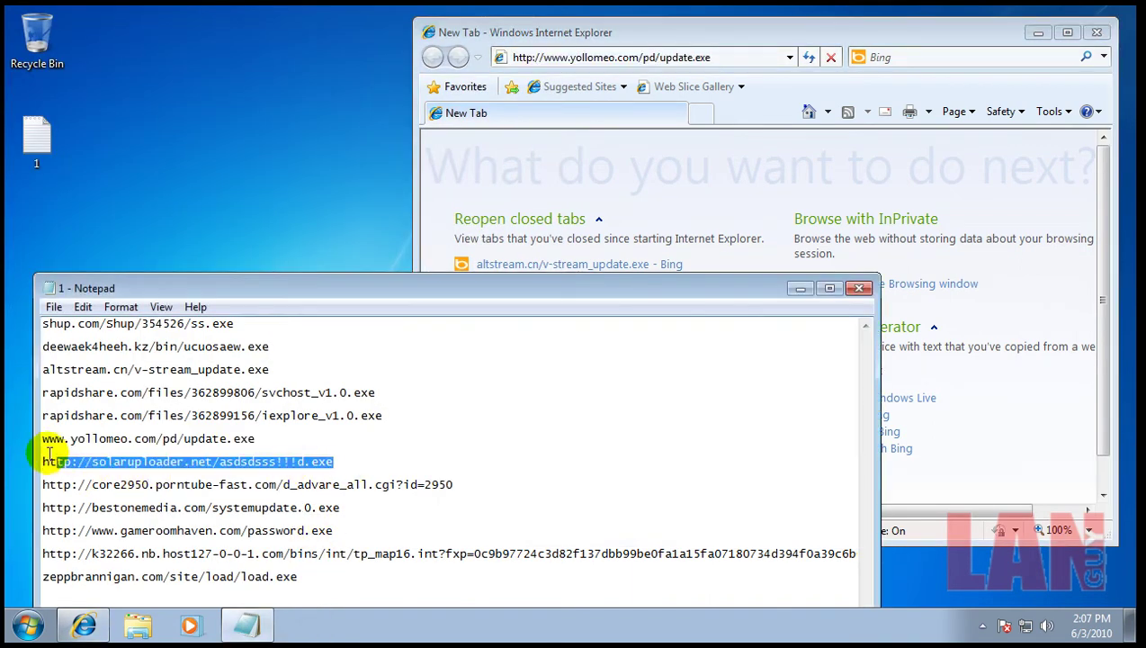
left_click(725, 61)
left_click(725, 61)
key("ctrl+v")
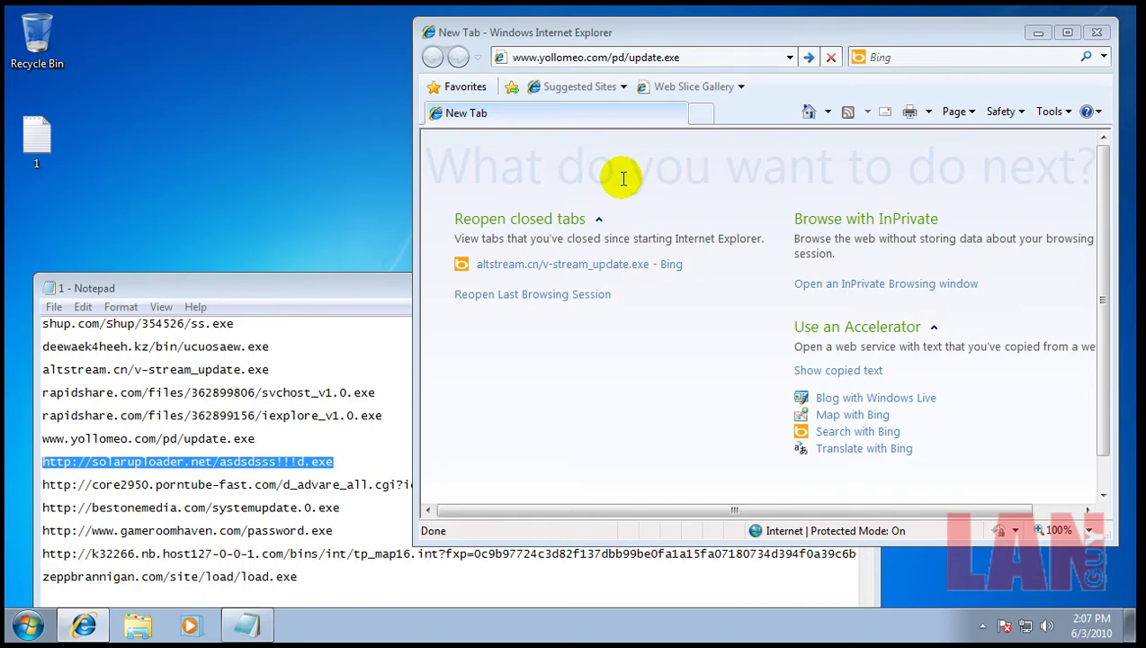
key("Return")
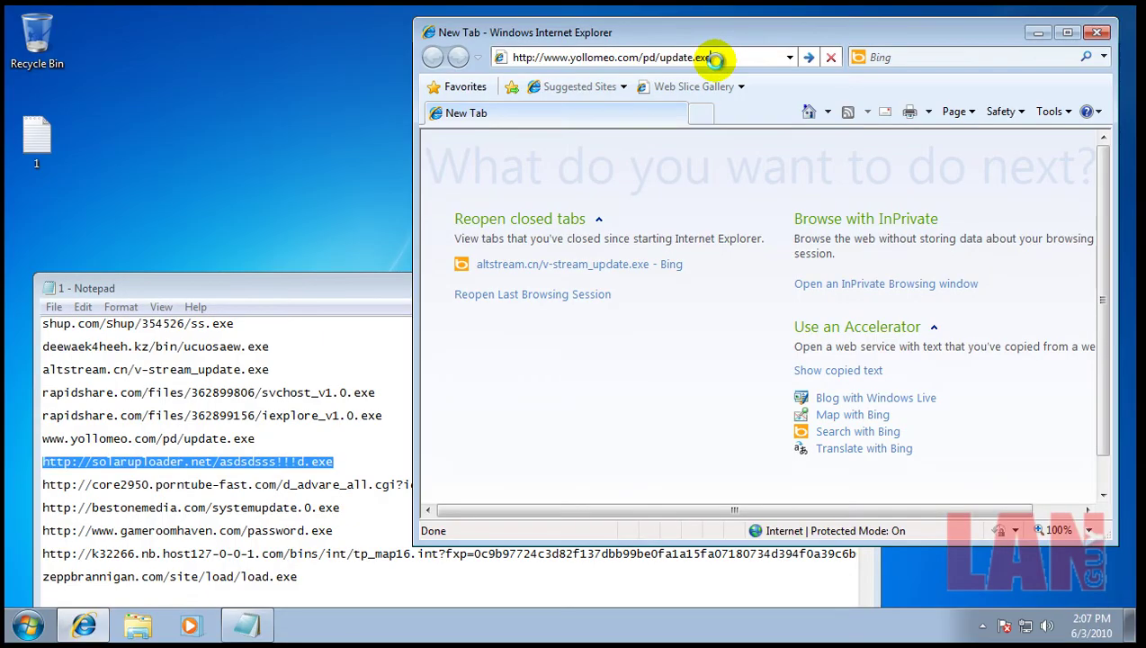
Select the core2950 address in Notepad and attempt to run the pending update.exe.
left_click(380, 483)
mouse_move(455, 484)
left_mouse_down()
mouse_move(49, 488)
mouse_move(736, 58)
left_mouse_up()
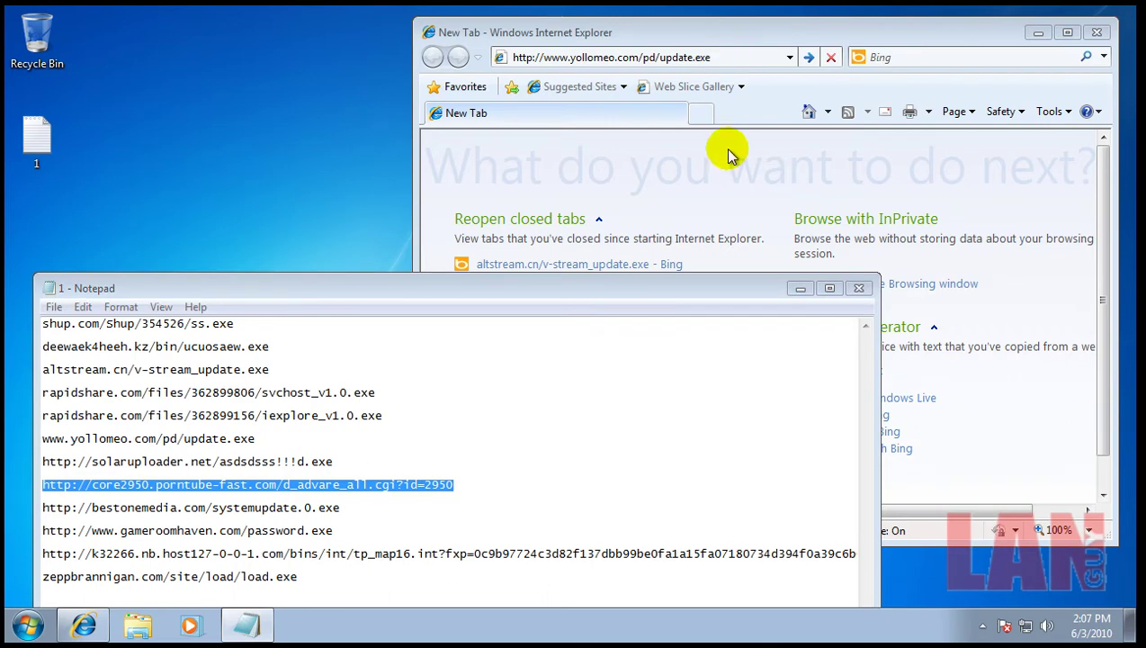
left_click_drag(707, 290, 713, 279)
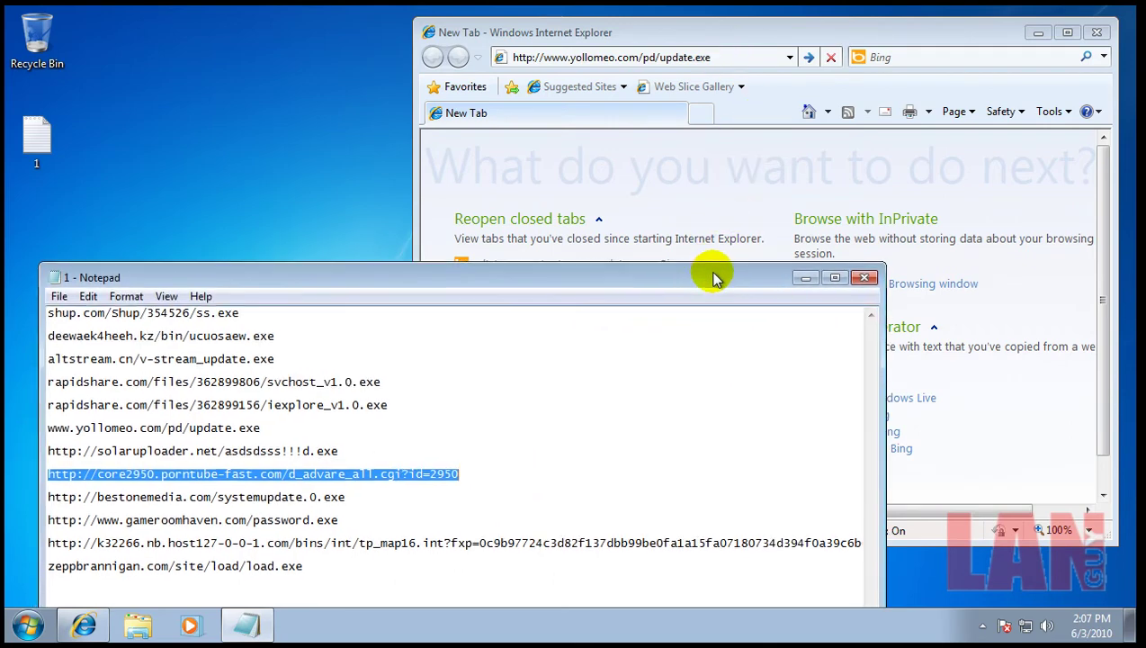
left_click(766, 35)
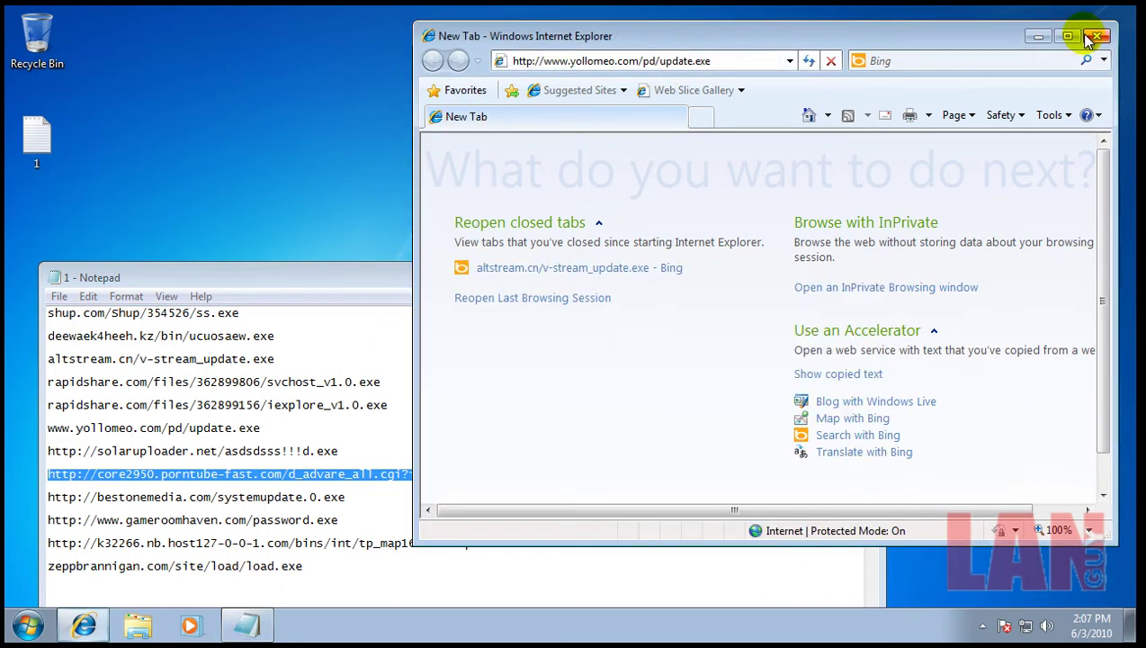
left_click(544, 327)
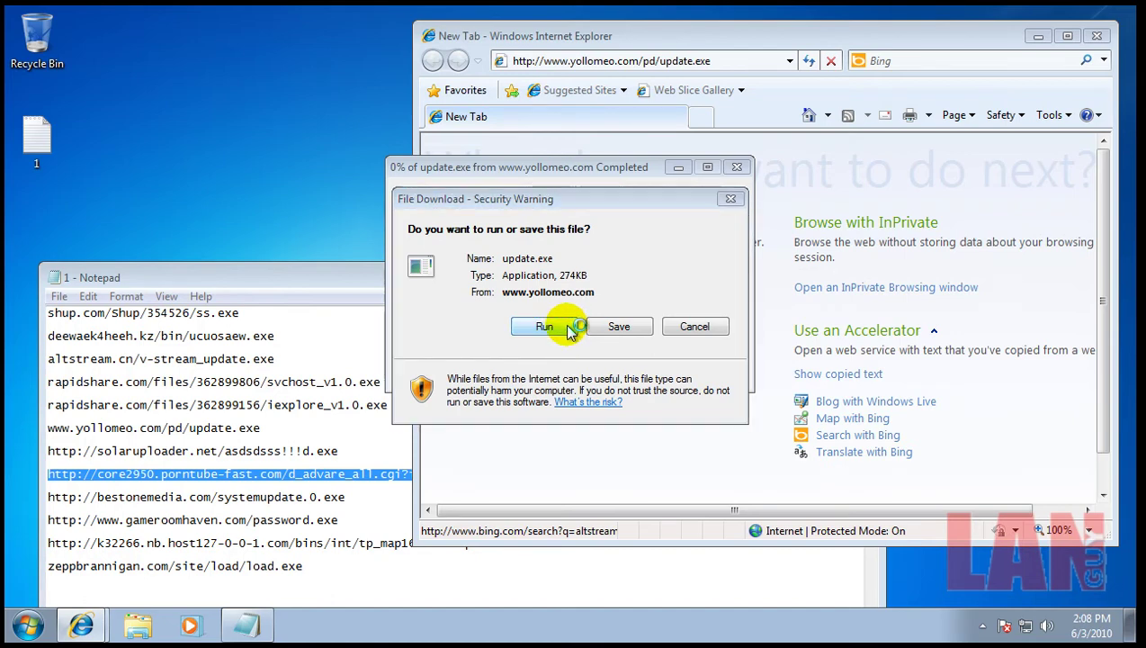
Copy the bestonemedia systemupdate.0.exe address from Notepad and load it in Internet Explorer.
right_click(460, 621)
left_click(491, 569)
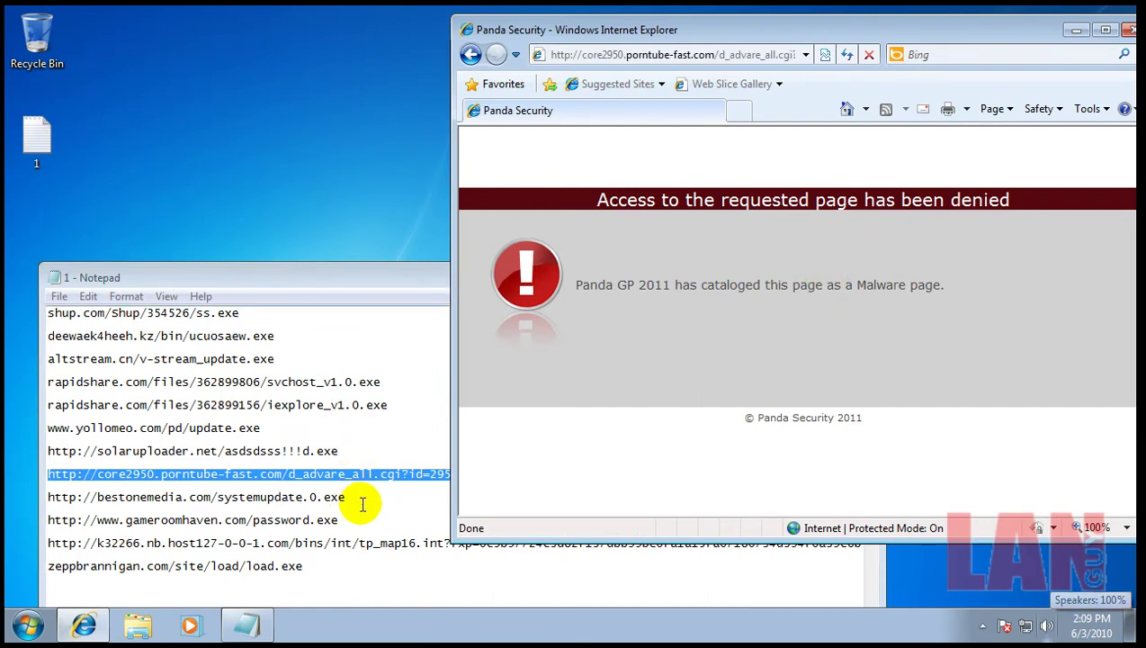
left_click(356, 498)
double_click(356, 498)
key("ctrl+c")
left_click(720, 54)
key("ctrl+v")
key("Return")
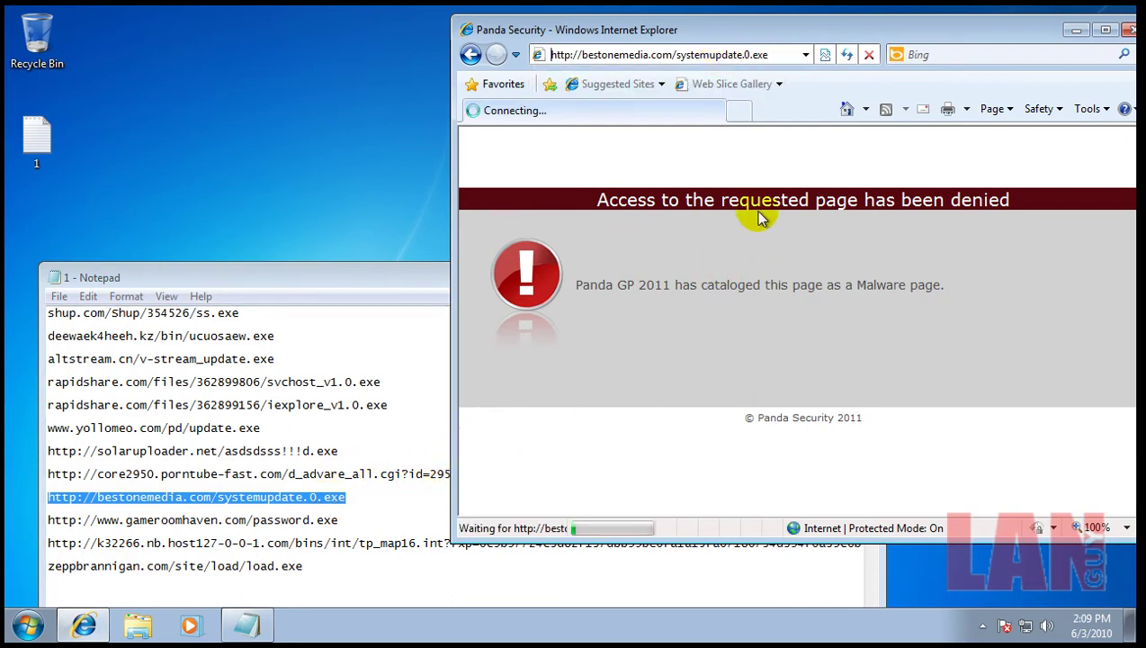
Load the gameroomhaven password.exe address in a new Internet Explorer tab.
left_click_drag(342, 520, 48, 522)
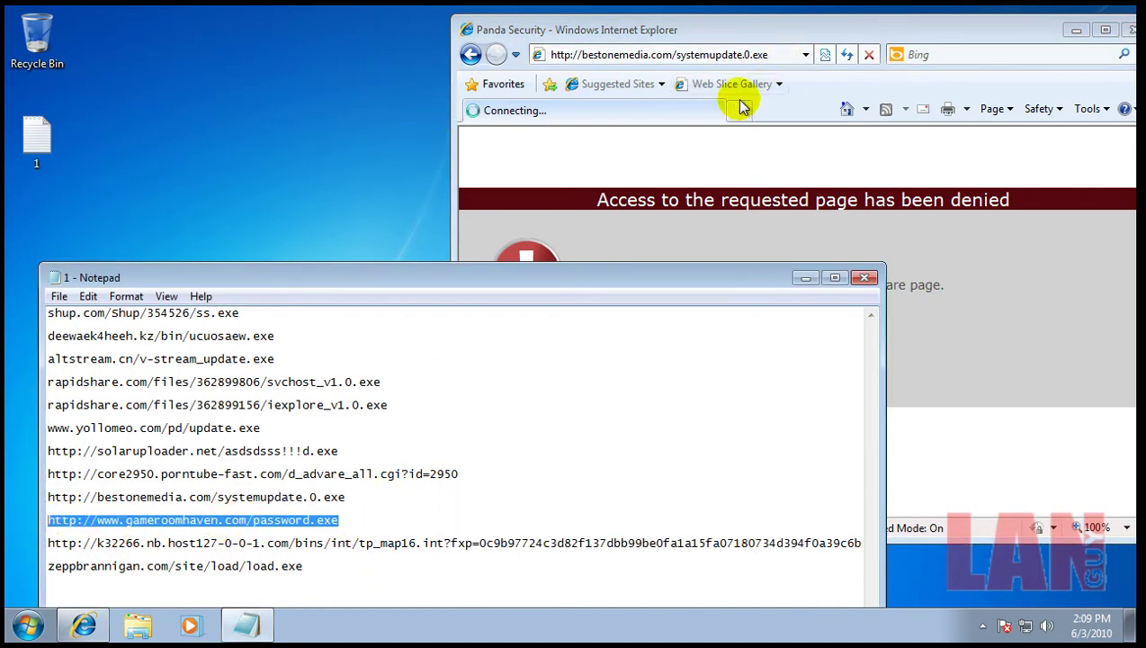
left_click(739, 108)
left_click(762, 55)
key("ctrl+v")
key("Return")
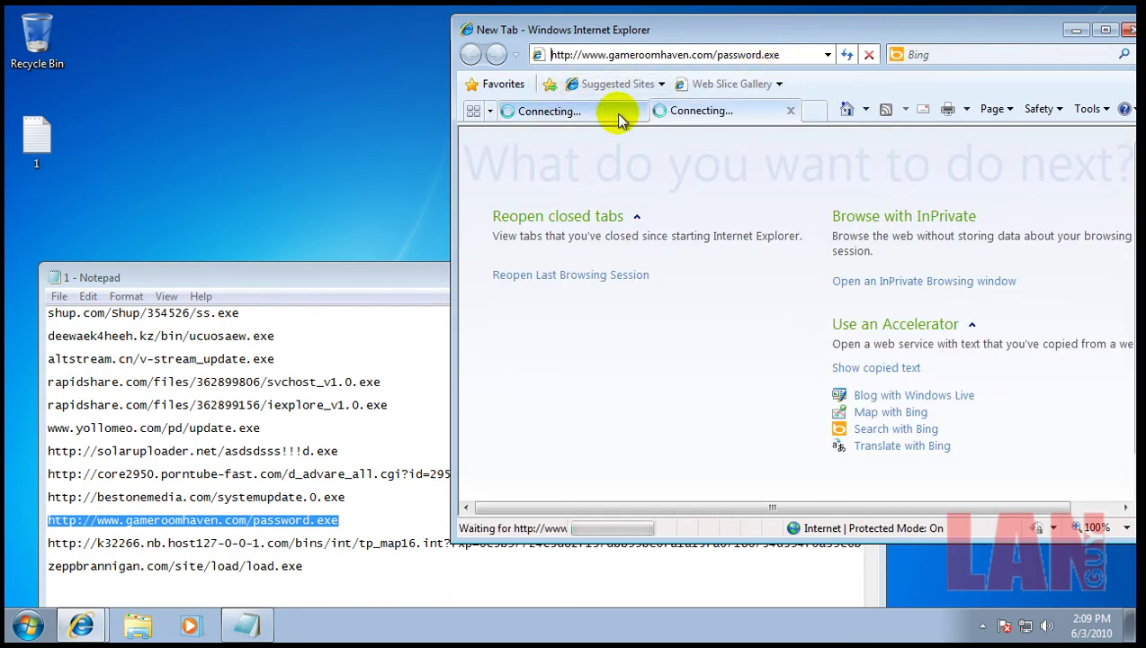
Check the open tabs, close the Game Room Haven tab, and select the k32266 address.
left_click(596, 112)
left_click(715, 111)
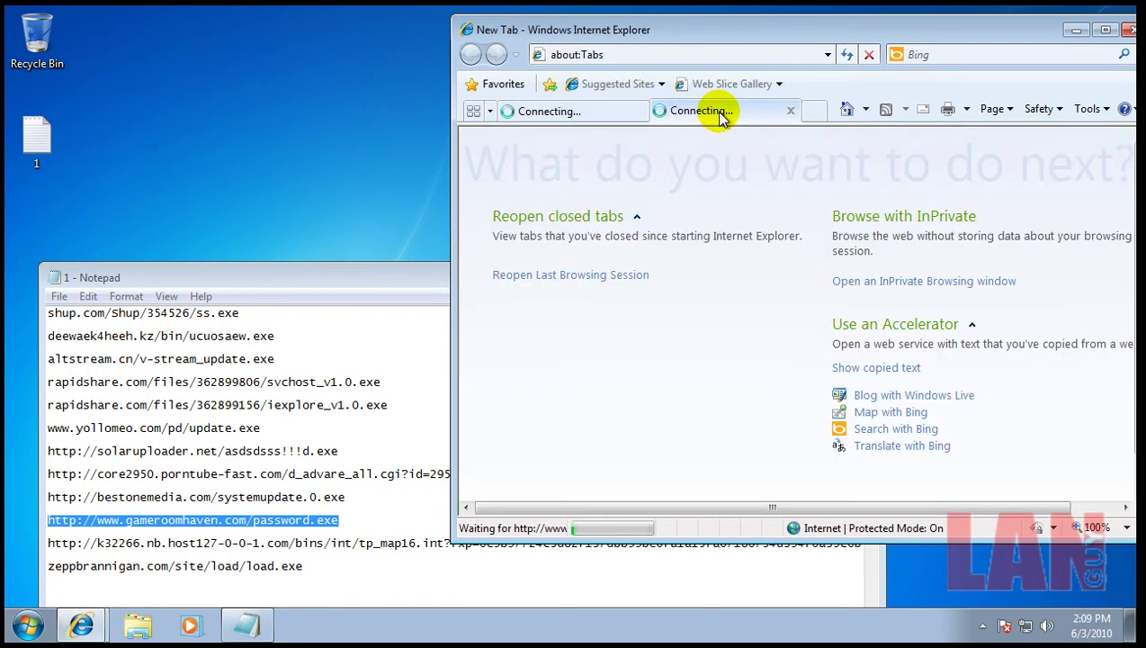
left_click(589, 112)
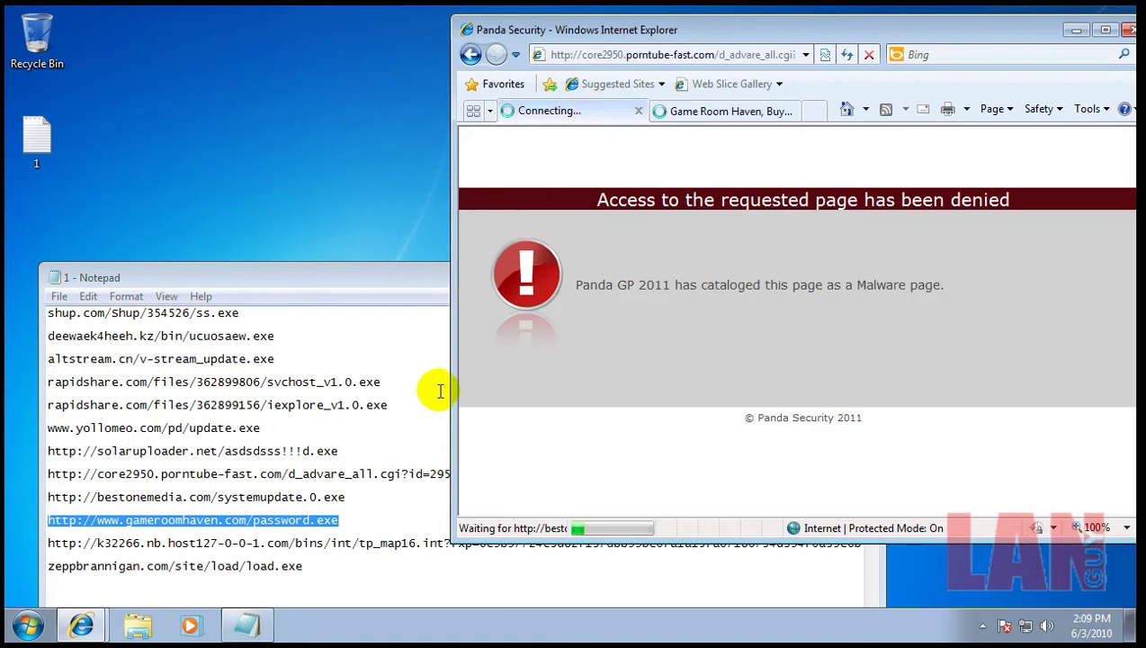
left_click(752, 108)
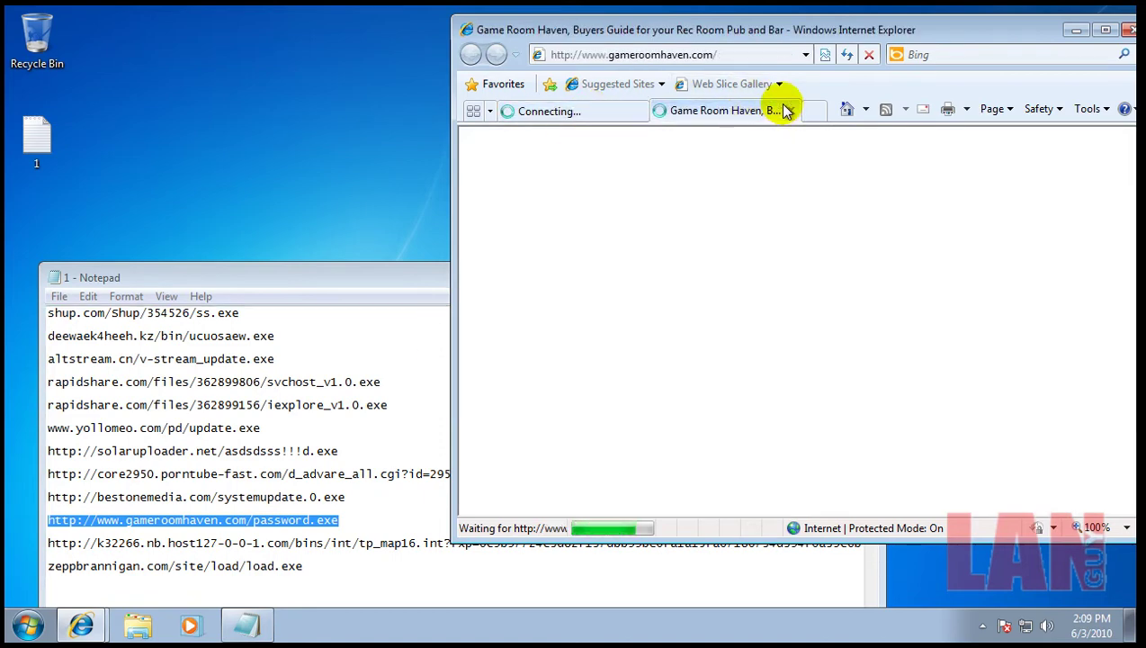
left_click(792, 111)
double_click(320, 542)
left_click(47, 542)
mouse_move(647, 563)
left_mouse_down()
mouse_move(955, 553)
mouse_move(886, 543)
left_mouse_up()
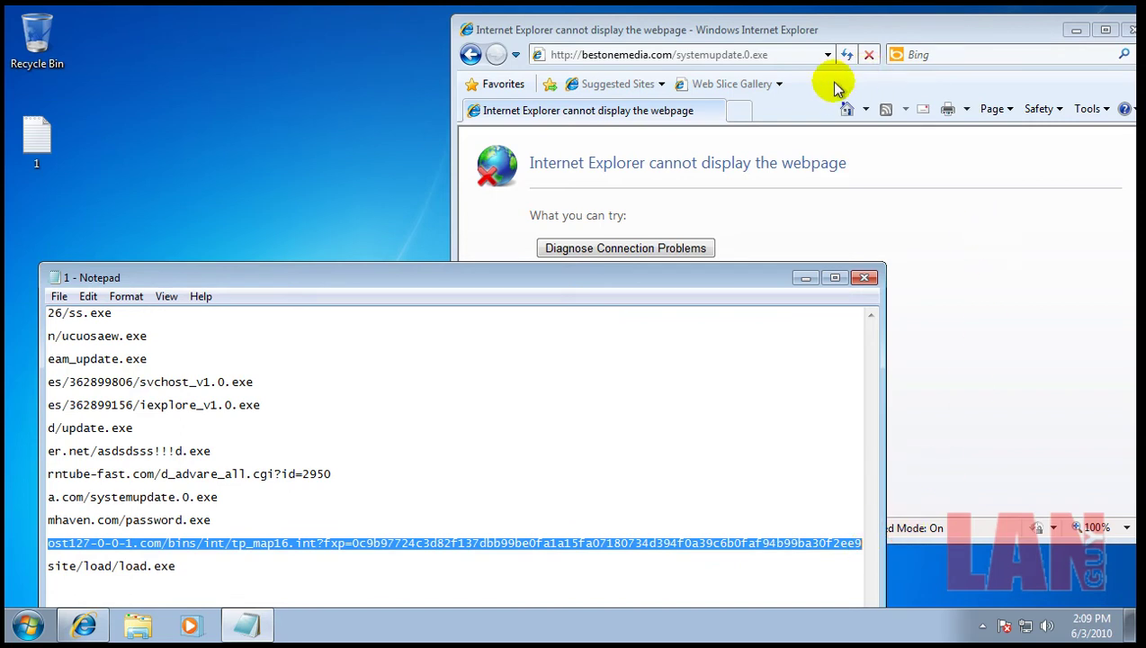
Load the k32266 and zeppbrannigan load.exe malware links in Internet Explorer.
left_click(790, 54)
key("ctrl+v")
key("Return")
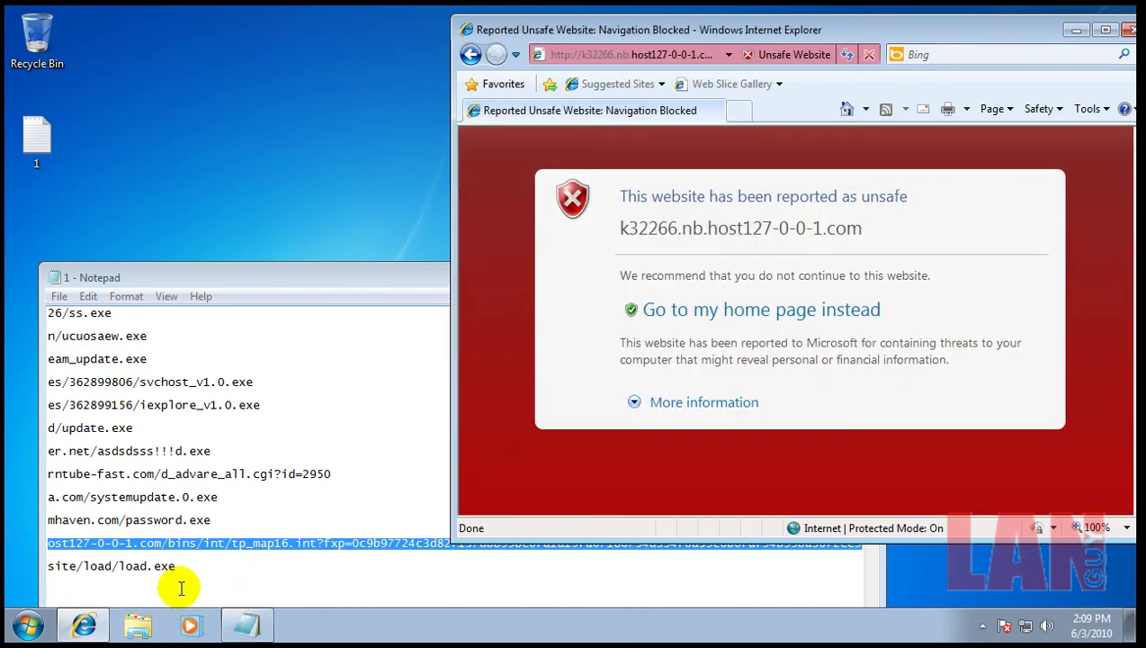
mouse_move(181, 589)
left_mouse_down()
mouse_move(57, 542)
mouse_move(25, 548)
mouse_move(18, 569)
left_mouse_up()
key("ctrl+c")
left_click(715, 54)
key("ctrl+v")
key("Return")
Close the Notepad link list and choose Disregard and continue on Panda's unsafe-site warning.
left_click(408, 271)
left_click(863, 279)
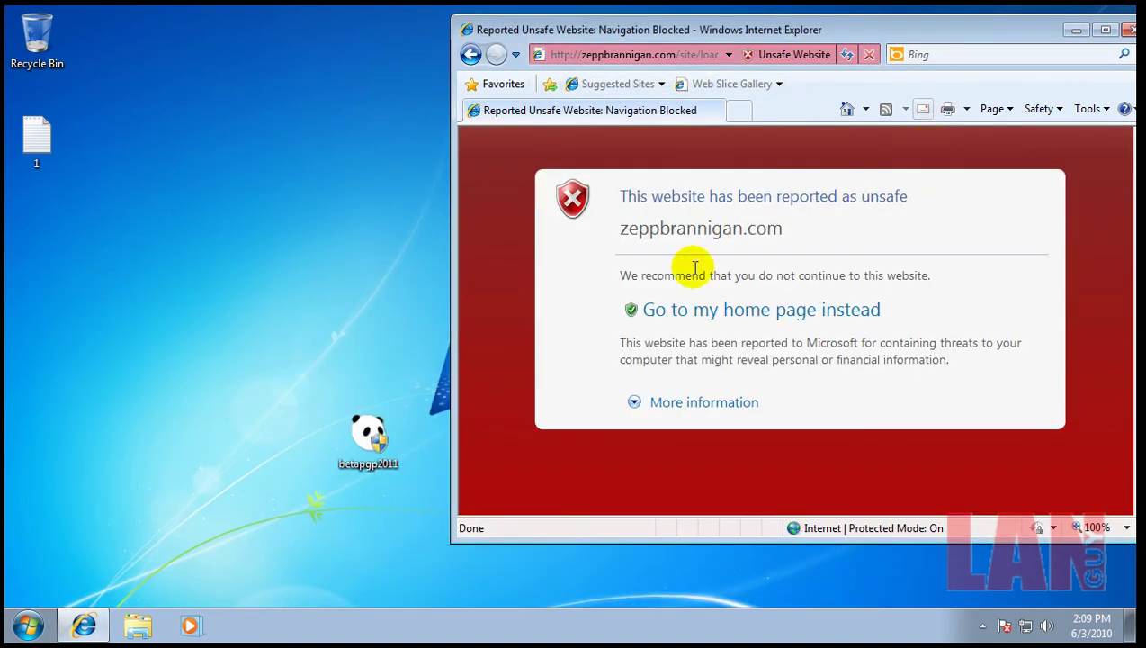
left_click(689, 402)
scroll(809, 459, "down", 2)
left_click(763, 500)
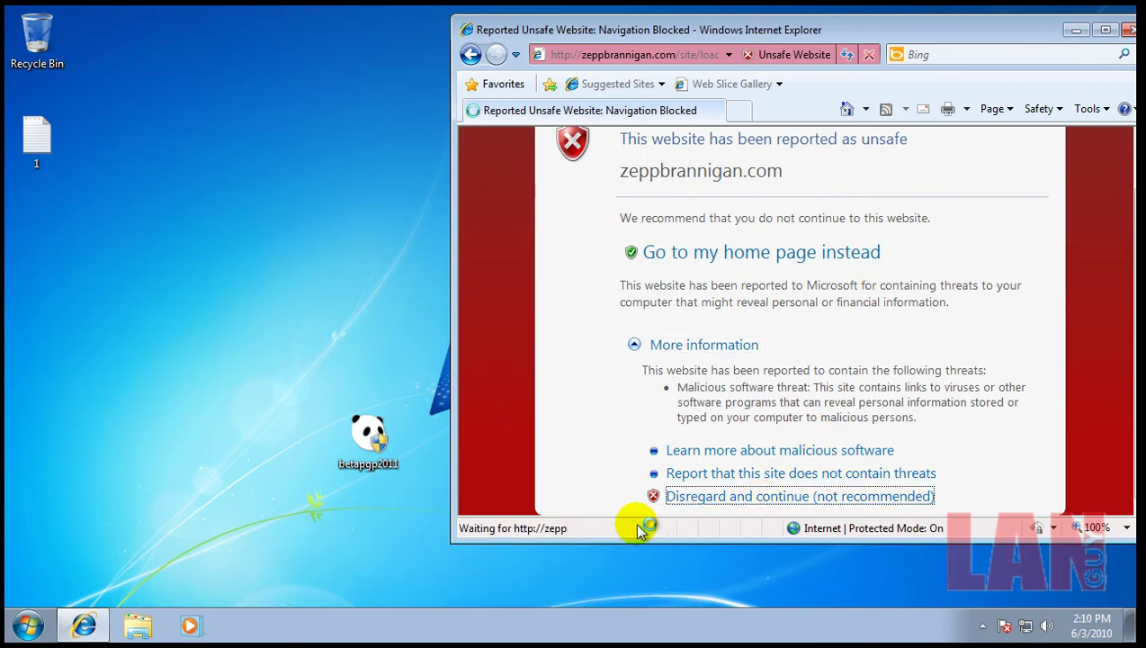
left_click_drag(1068, 19, 882, 18)
Close Internet Explorer, reopen Panda from the tray, and start a full-computer scan.
left_click(961, 20)
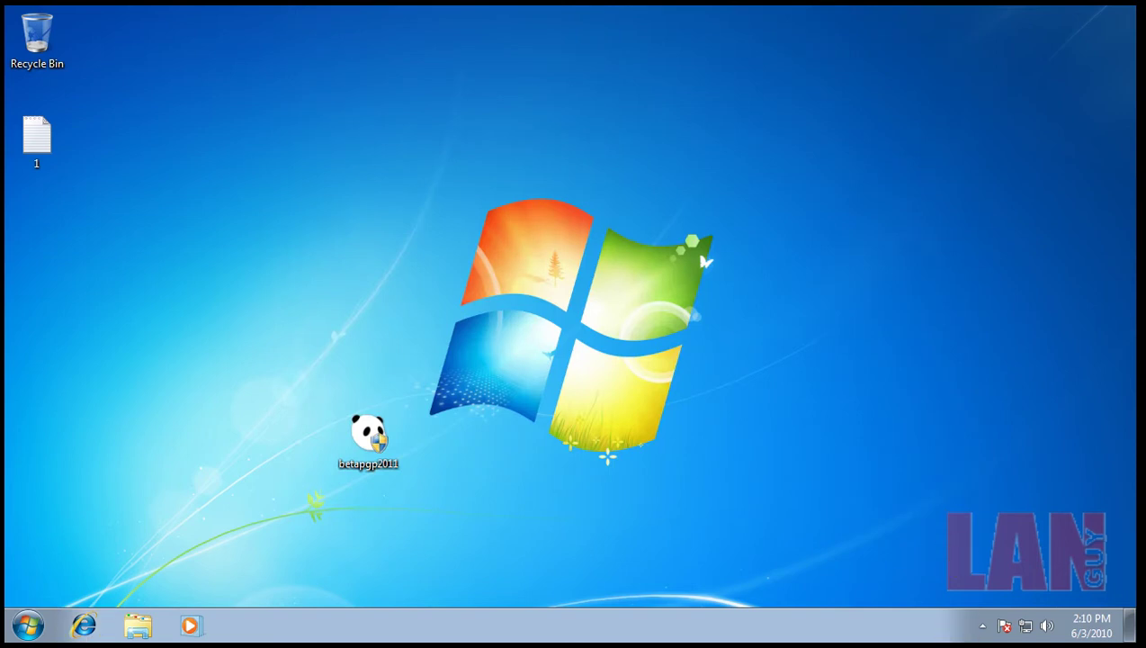
left_click(983, 624)
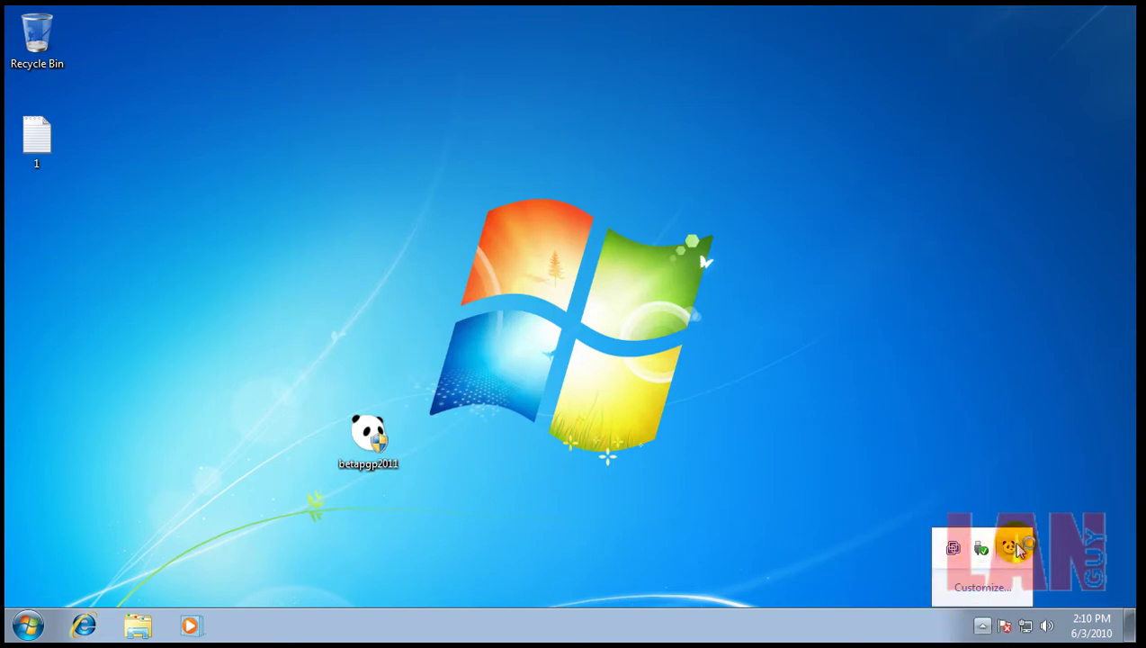
left_click(1012, 547)
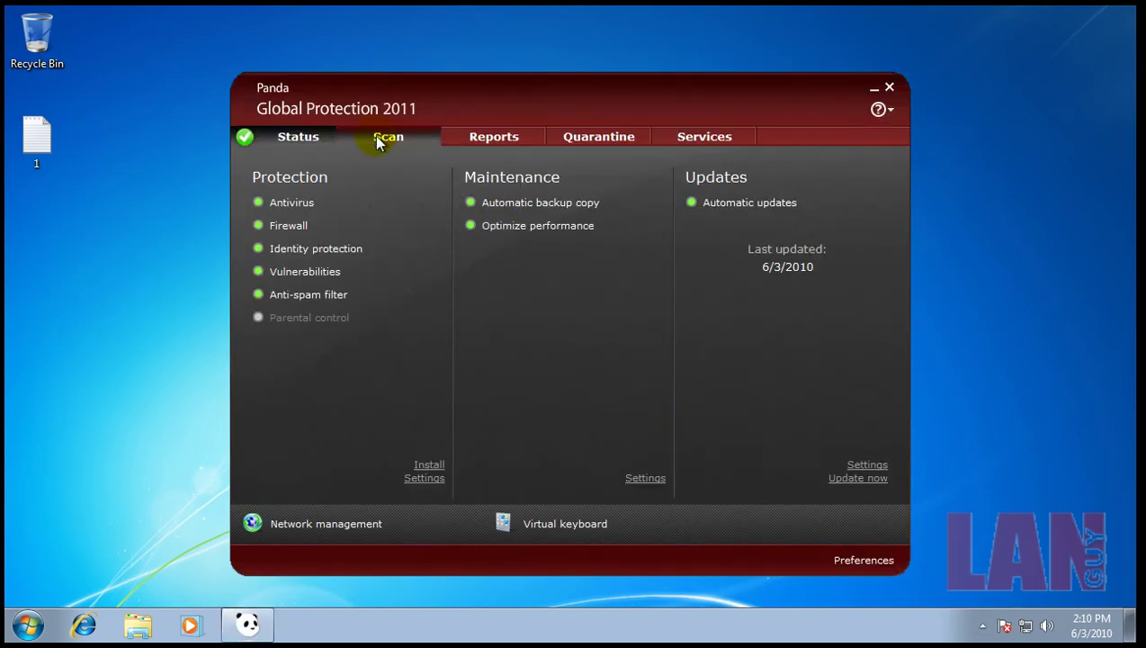
left_click(378, 140)
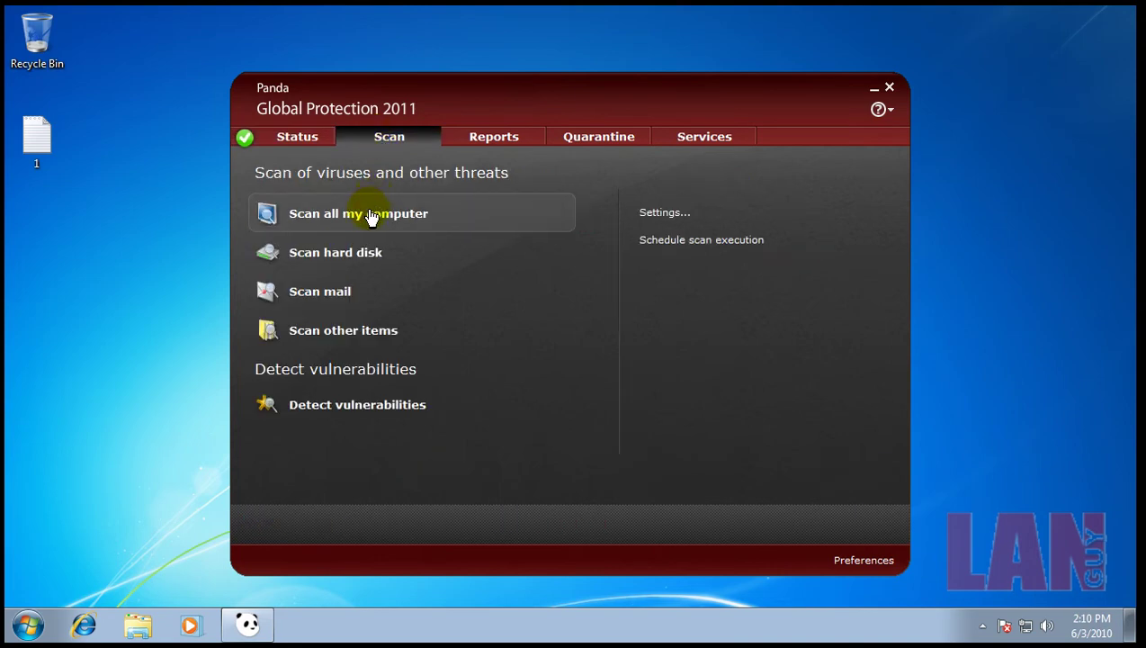
left_click(370, 218)
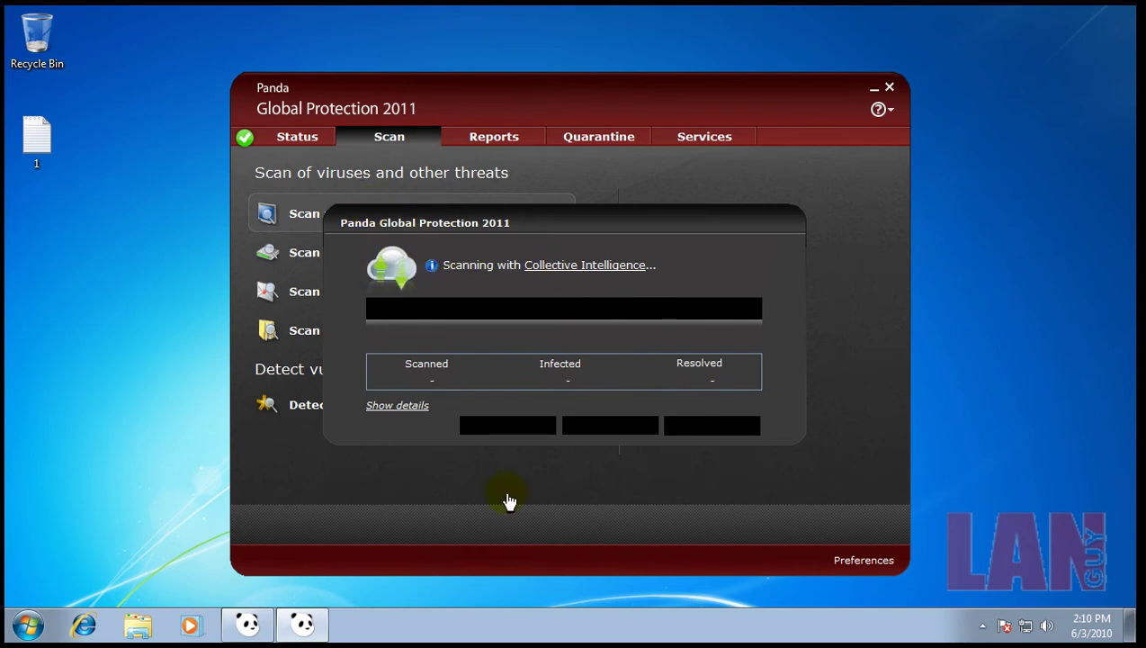
Check Panda's processes in Task Manager, then close it while the whole-system scan finishes.
right_click(500, 628)
left_click(549, 568)
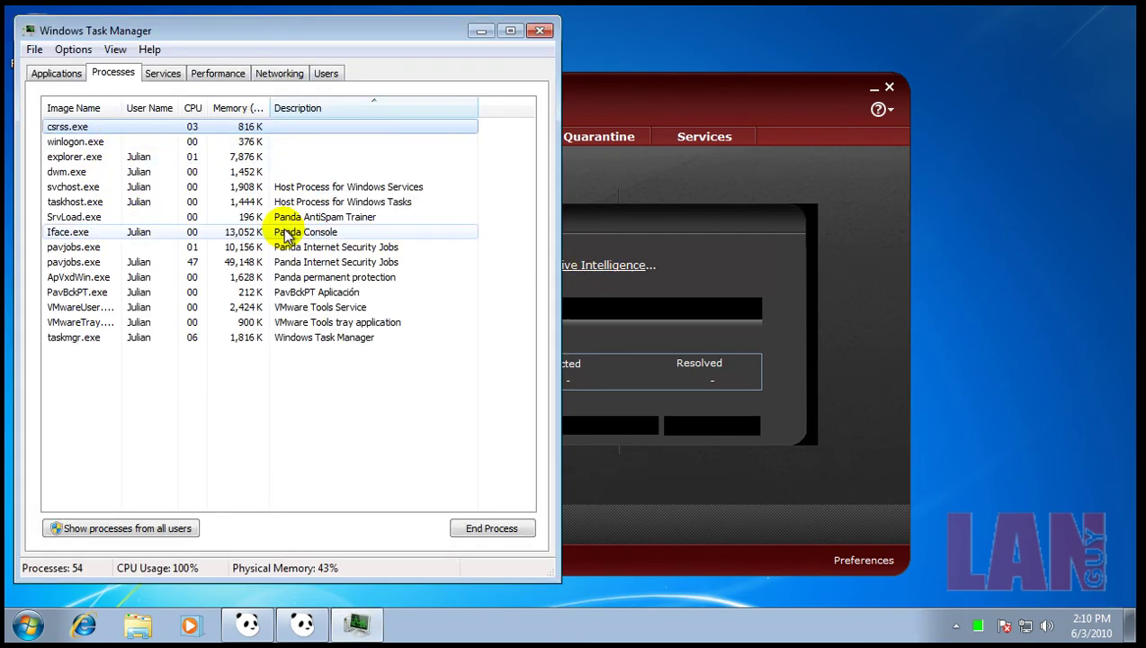
left_click(540, 31)
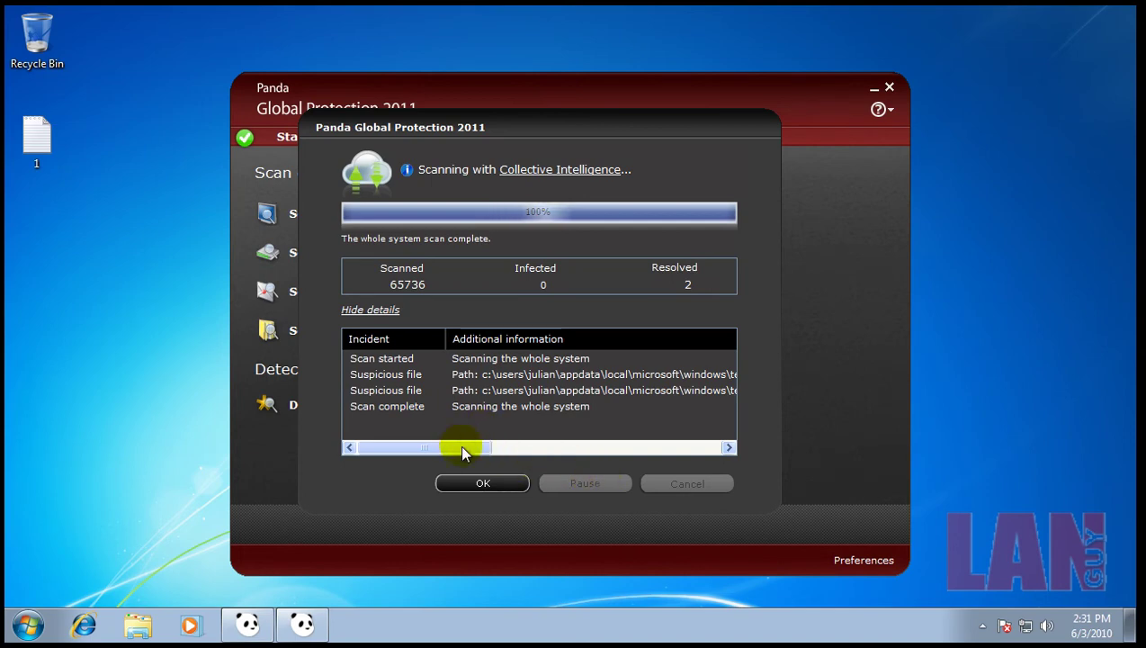
Review the two quarantined files in the scan details, then close the results.
left_click(615, 449)
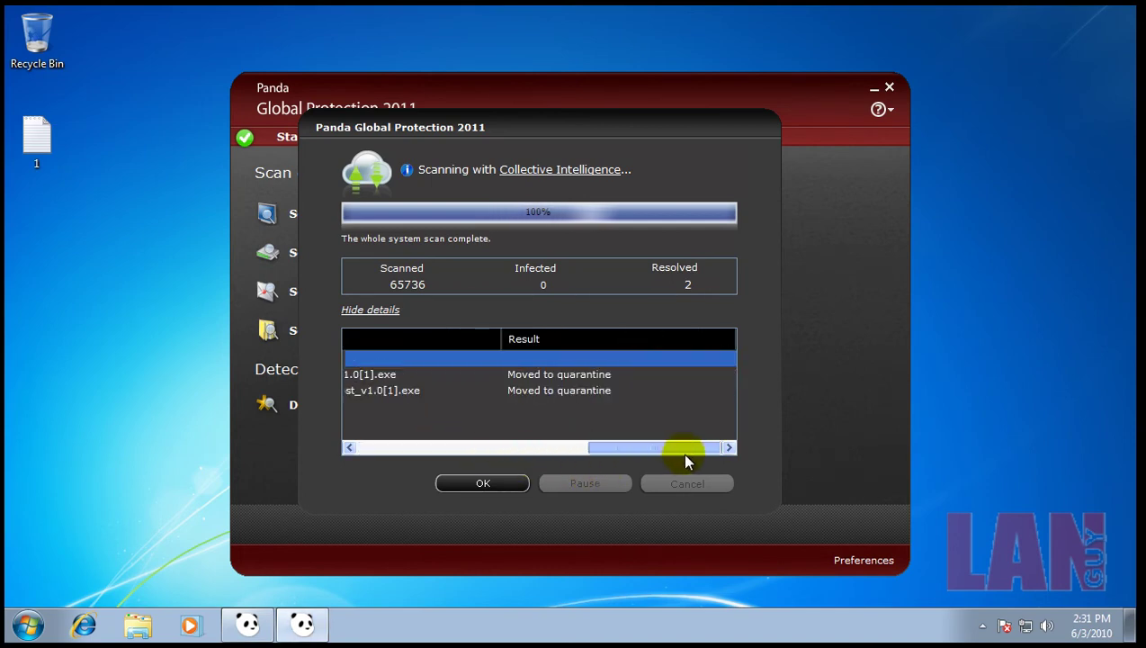
left_click_drag(681, 449, 439, 449)
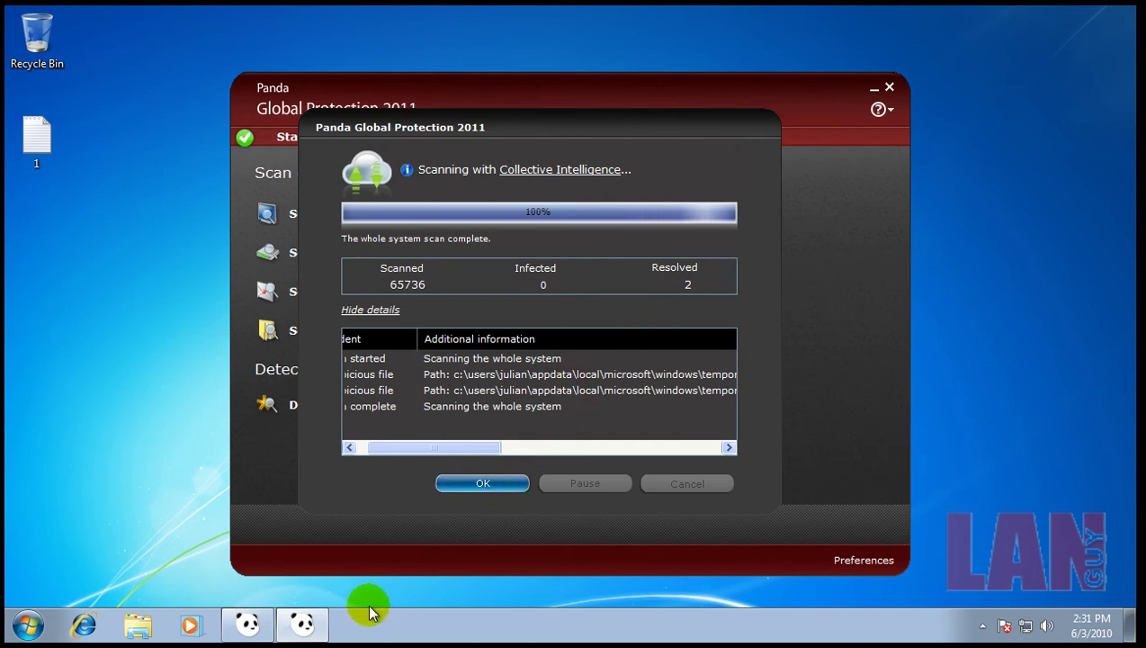
left_click(504, 484)
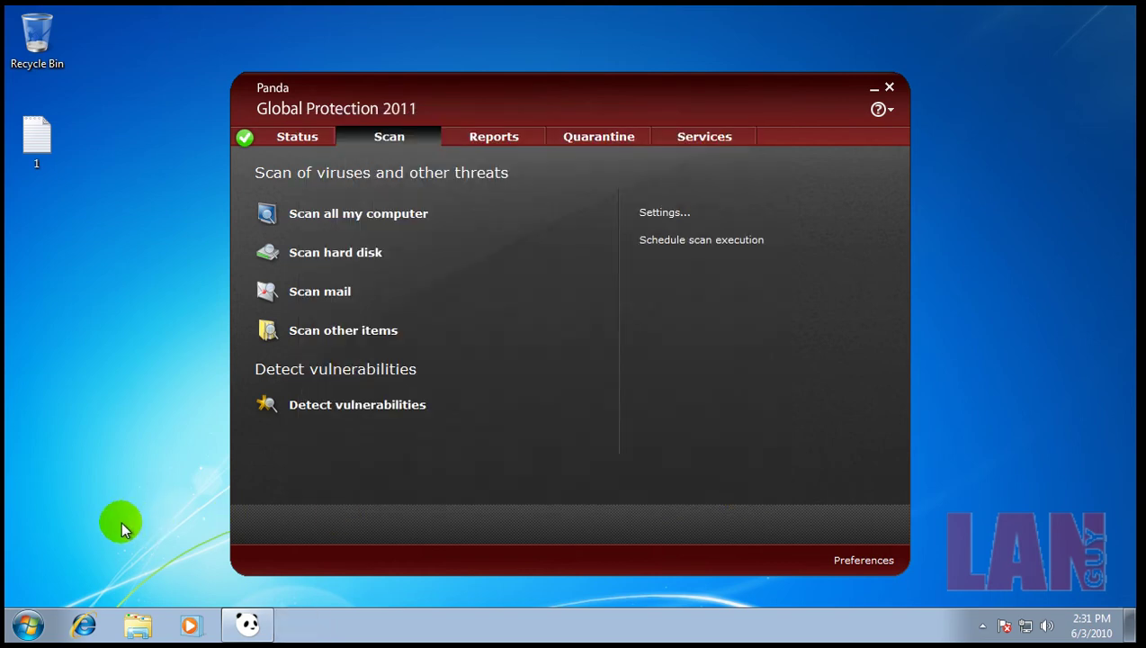
Close Panda with activation set to remind later, and dismiss Malwarebytes' clean scan message.
left_click(889, 90)
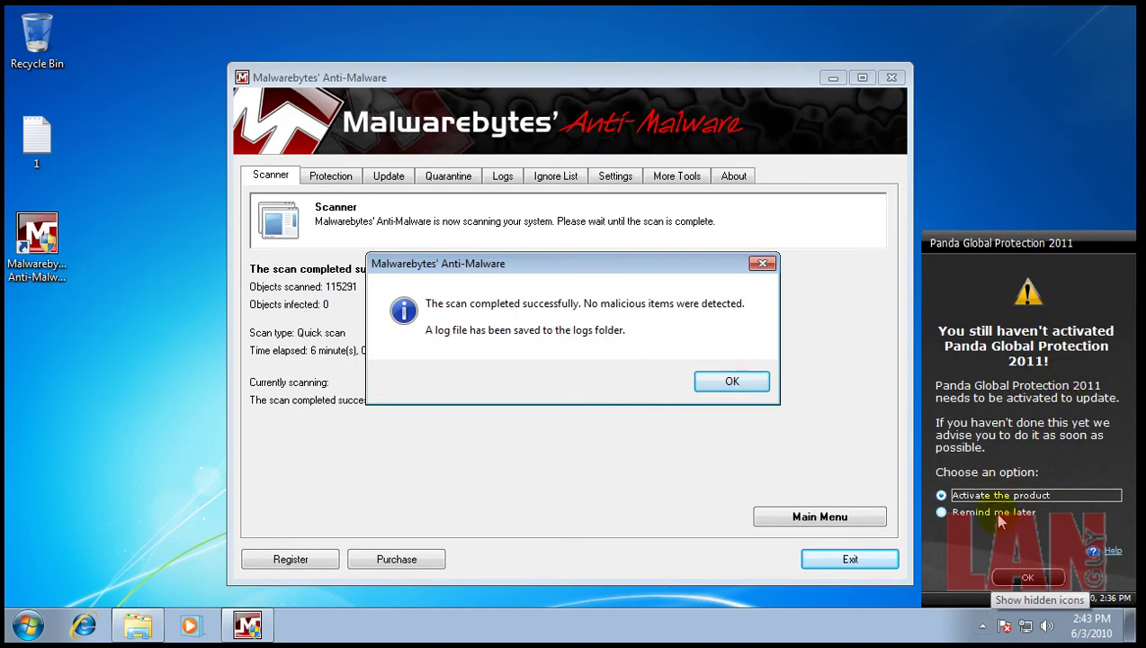
left_click(999, 517)
left_click(1030, 579)
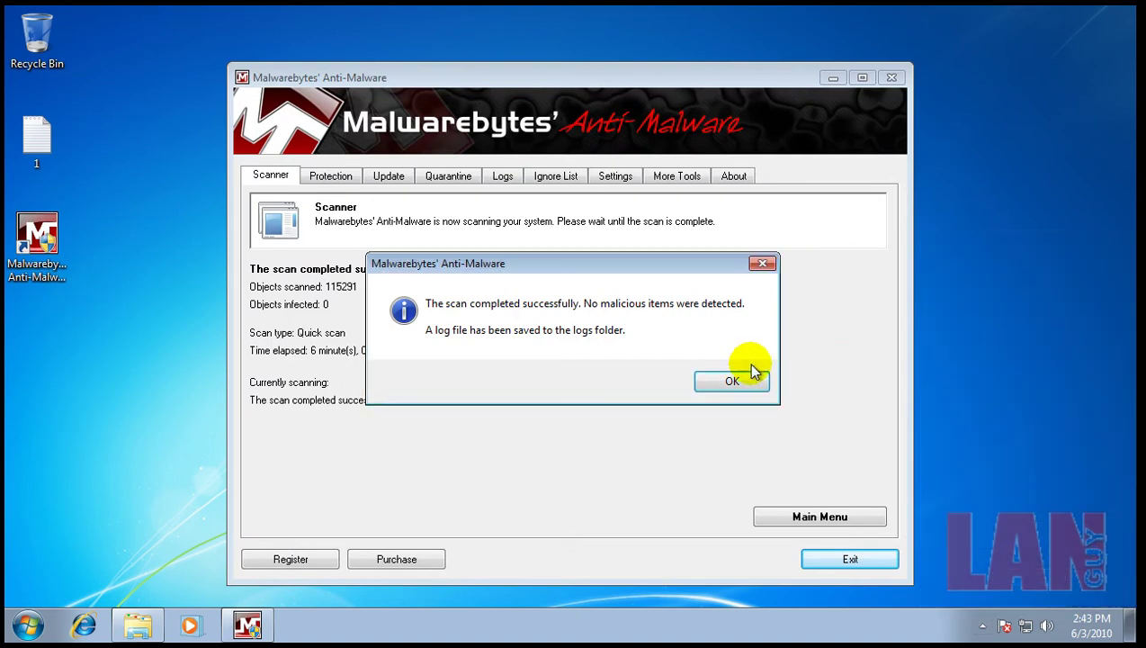
left_click(732, 382)
Close Malwarebytes and run HitmanPro35 from the Testing tools folder as administrator.
left_click(891, 78)
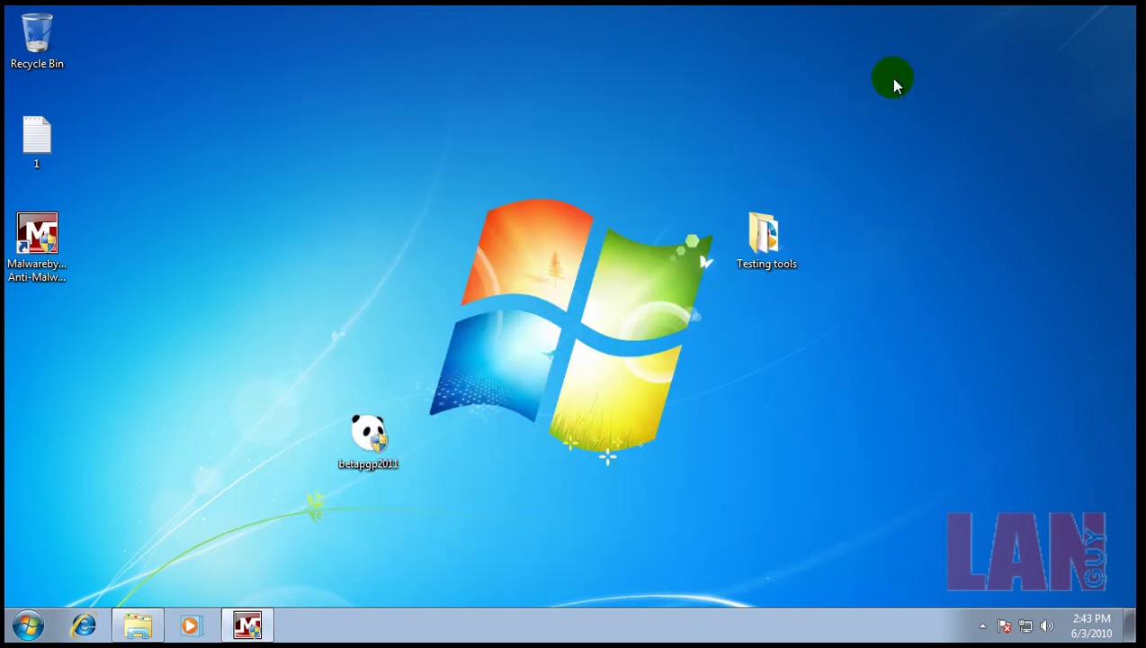
double_click(755, 232)
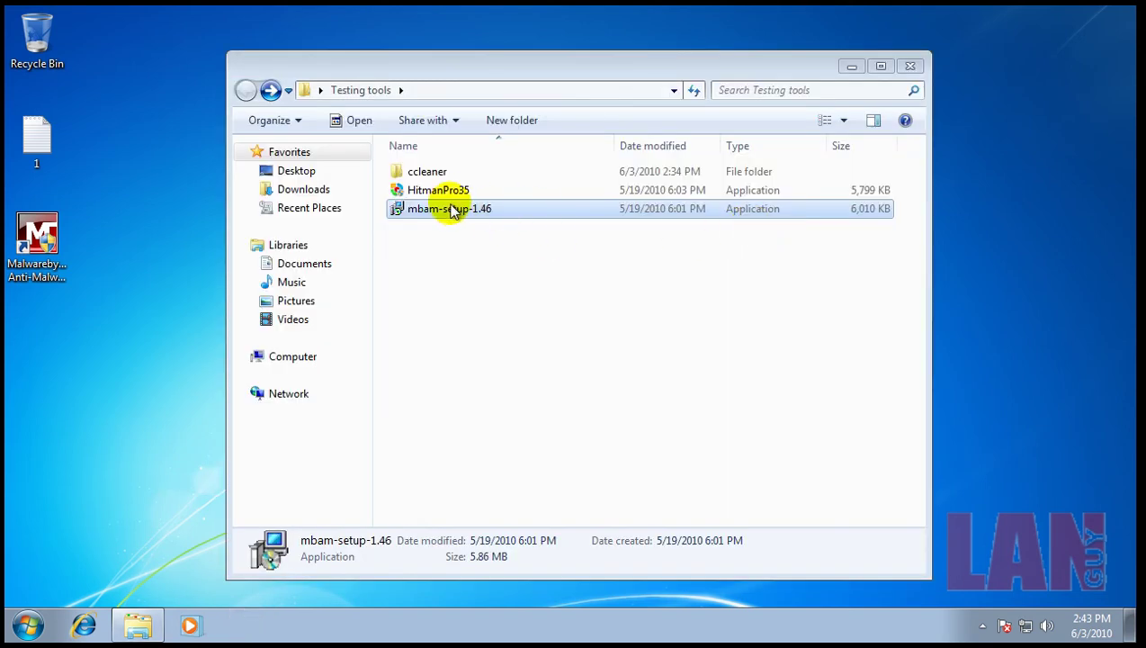
left_click(463, 193)
double_click(463, 194)
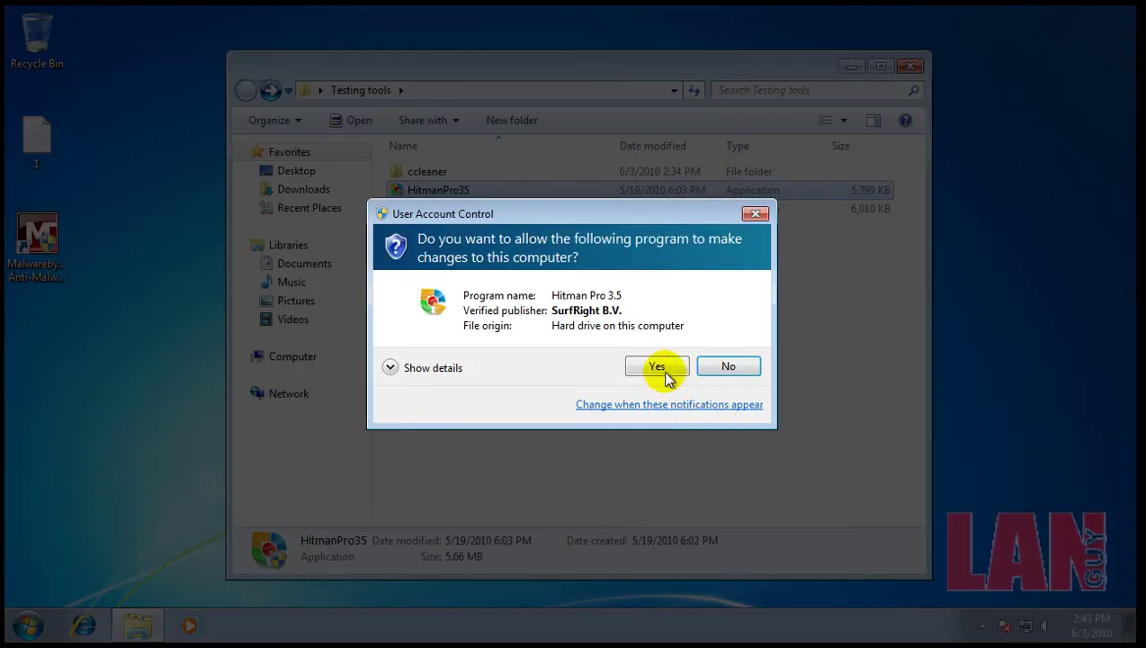
left_click(661, 366)
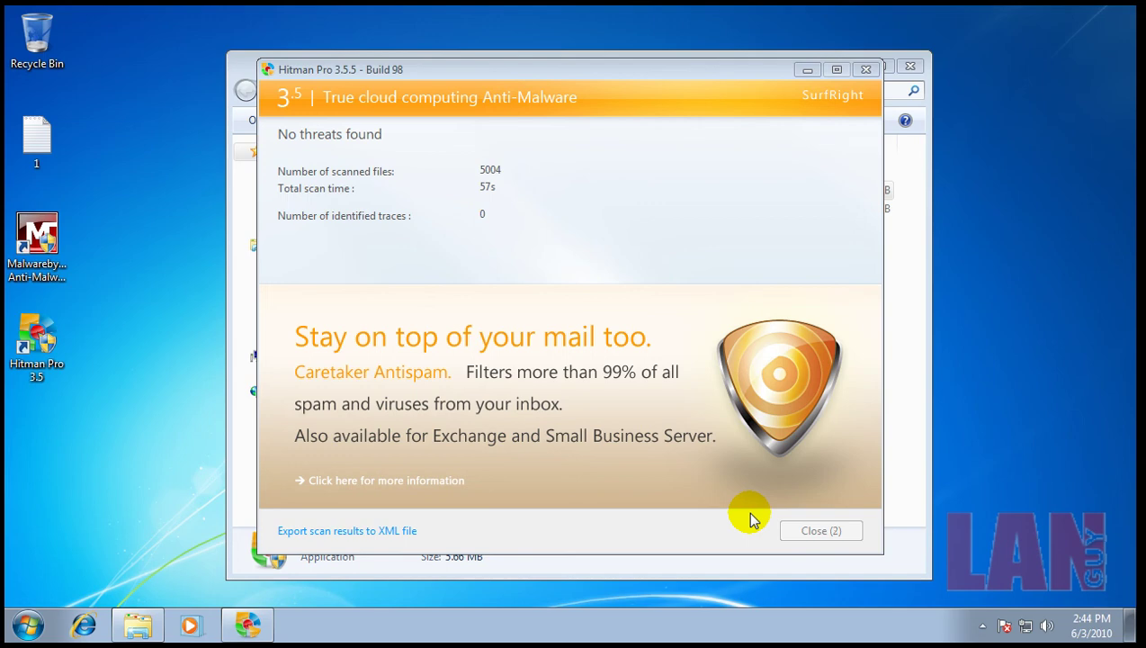
Close the no-threats Hitman Pro results and the Testing tools folder, then reveal hidden tray icons.
left_click(982, 625)
left_click(841, 531)
left_click(910, 67)
left_click(984, 625)
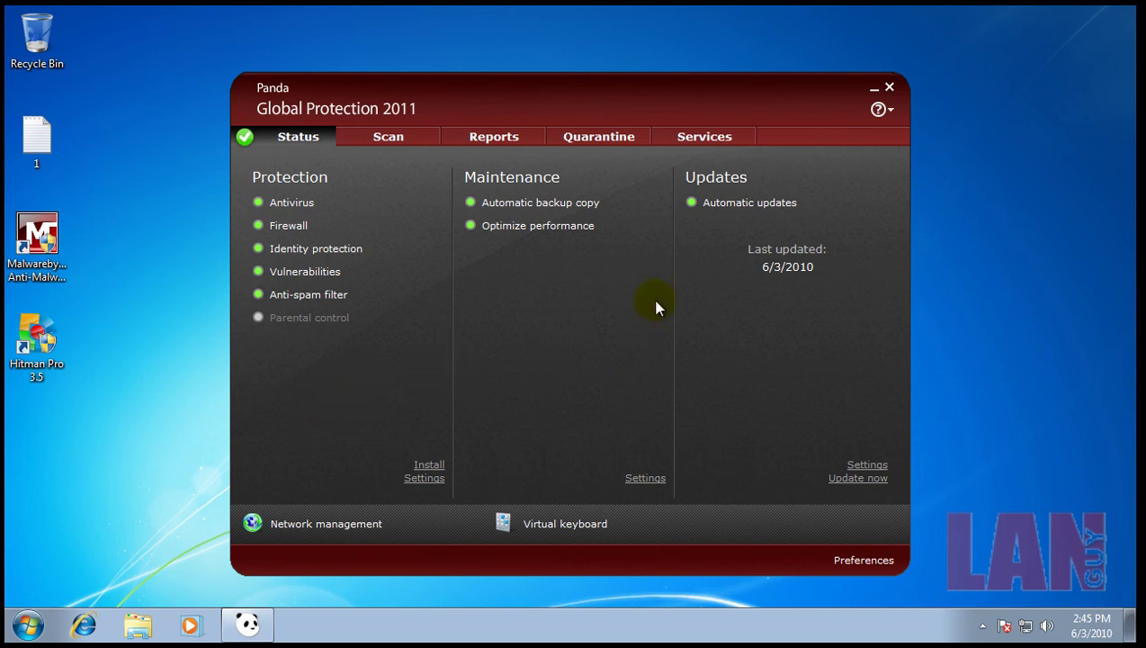
Close the Panda window and show the hidden notification area icons.
left_click(888, 89)
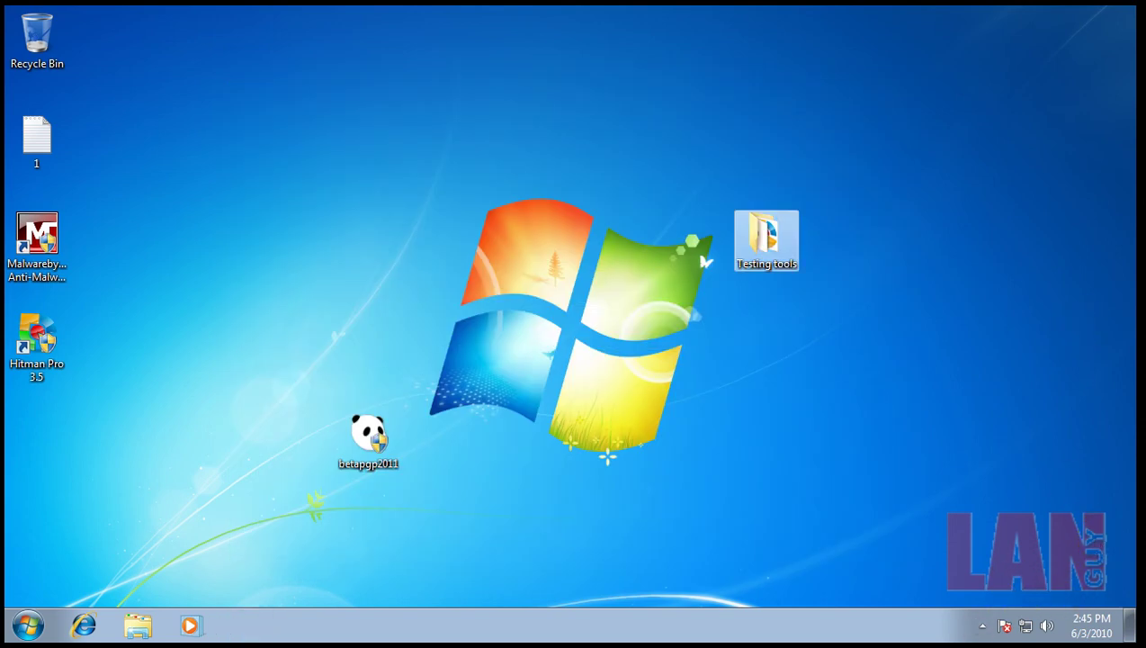
left_click(981, 630)
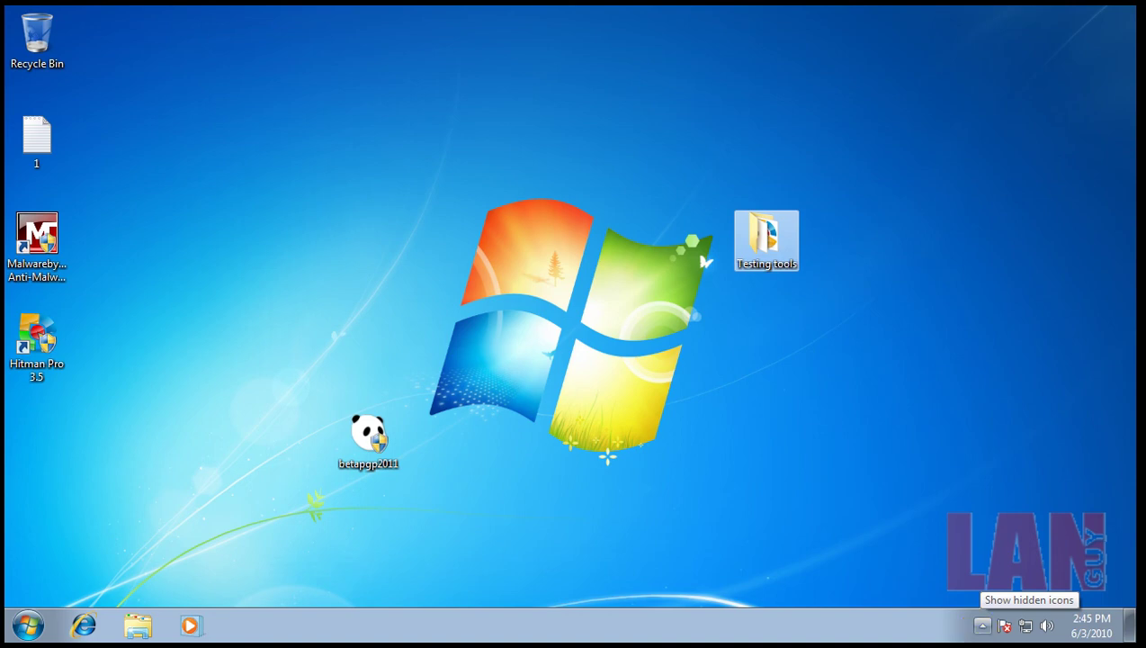